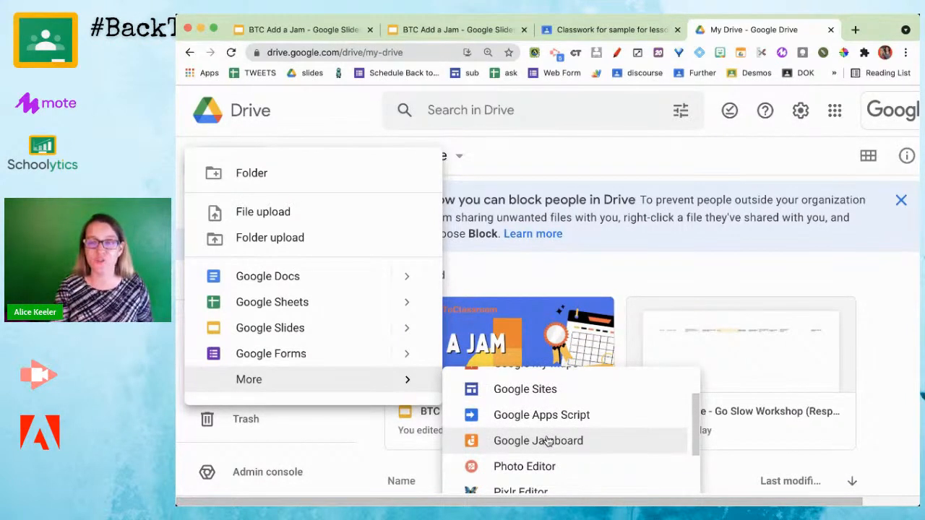
Create a new Google Jamboard file from Drive and rename it "#008 Class Jam"
click(547, 441)
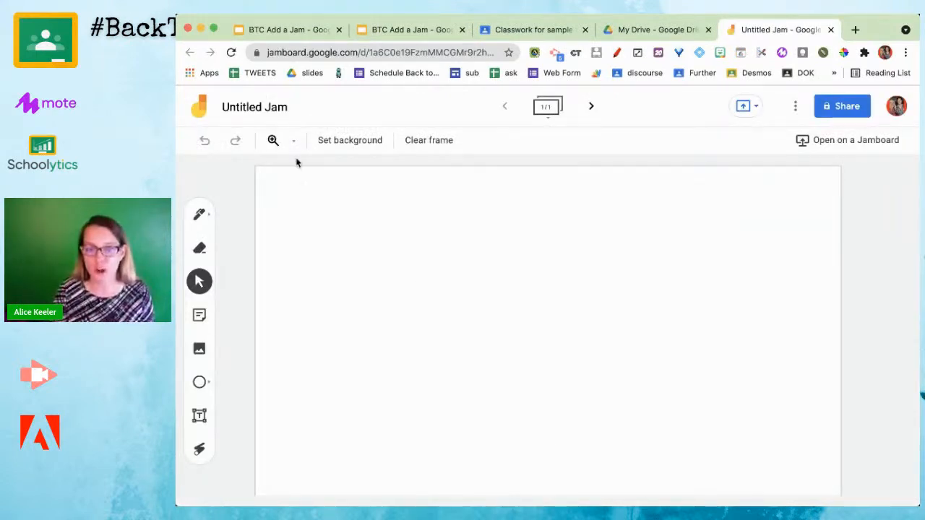
click(277, 110)
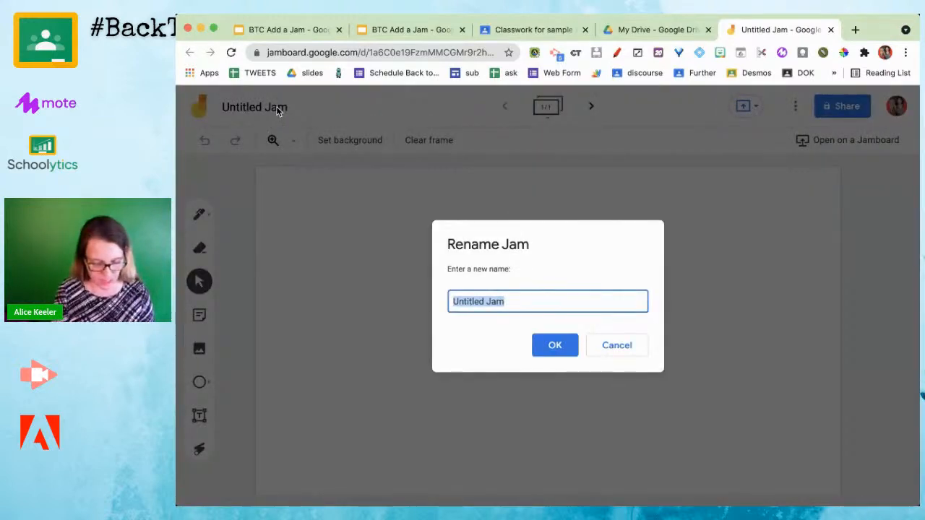
text(#008)
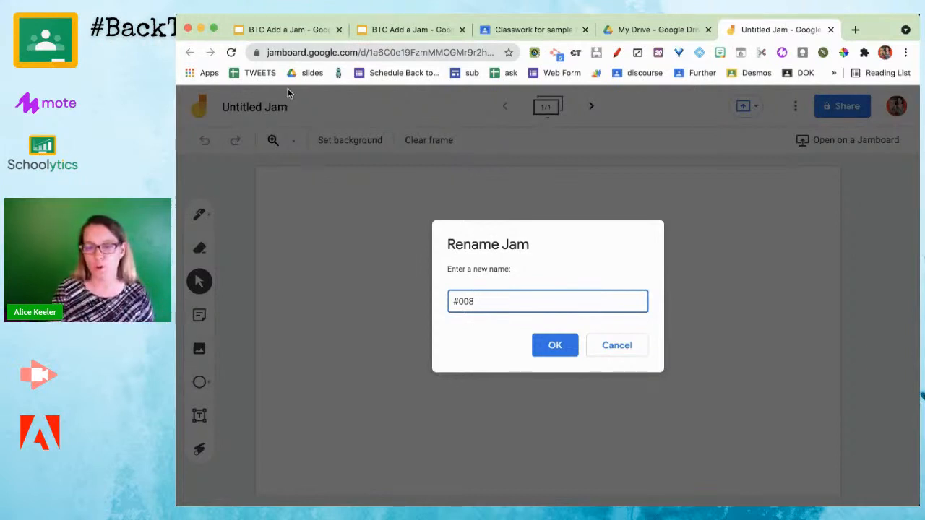
text(Class Jam)
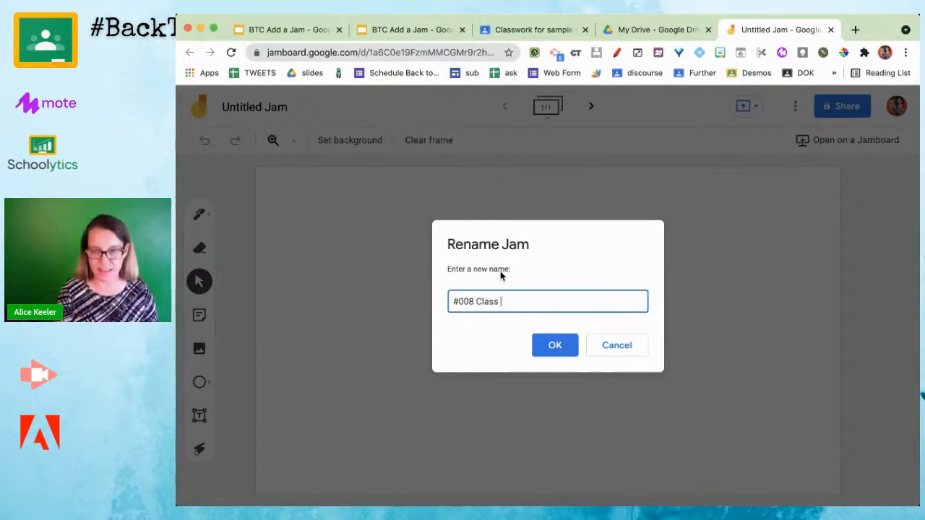
click(538, 347)
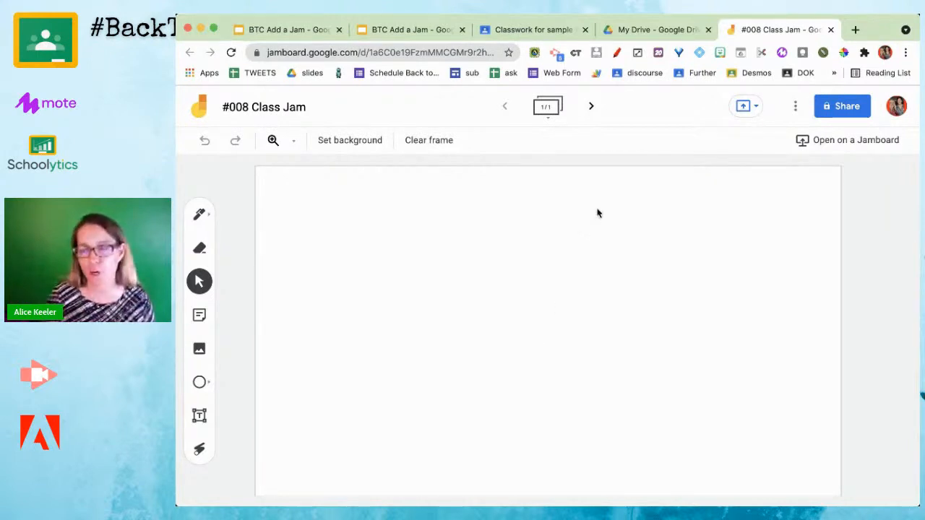
click(663, 29)
click(248, 166)
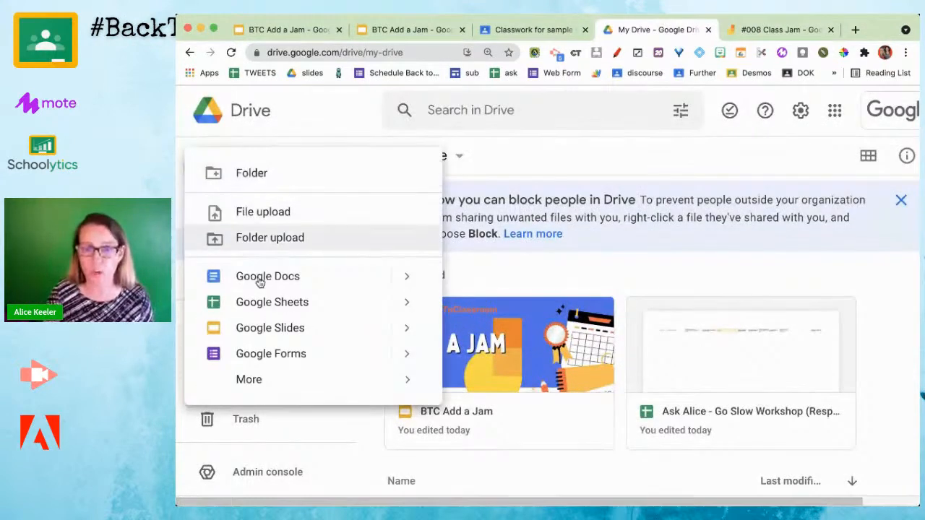
mouse_move(258, 392)
scroll(488, 458, down, 1)
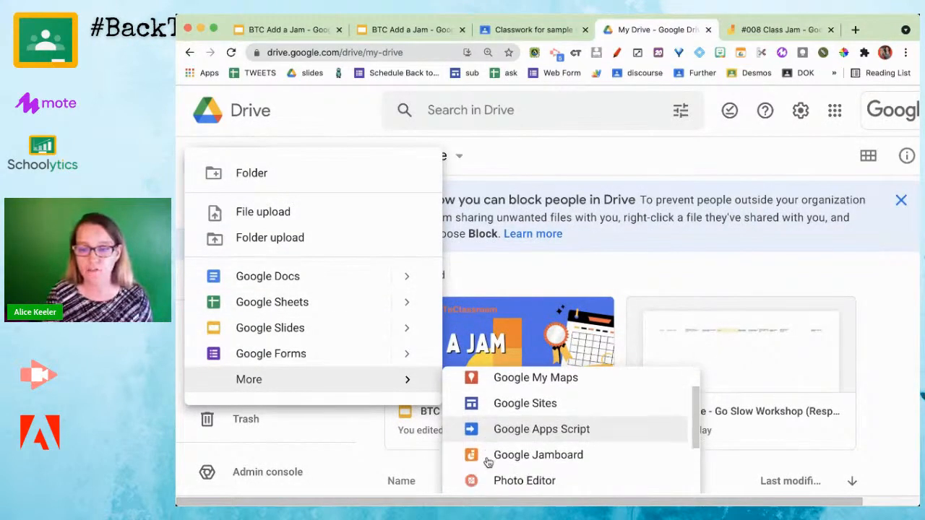
Create another blank Jam by opening jam.new in a new browser tab
click(855, 29)
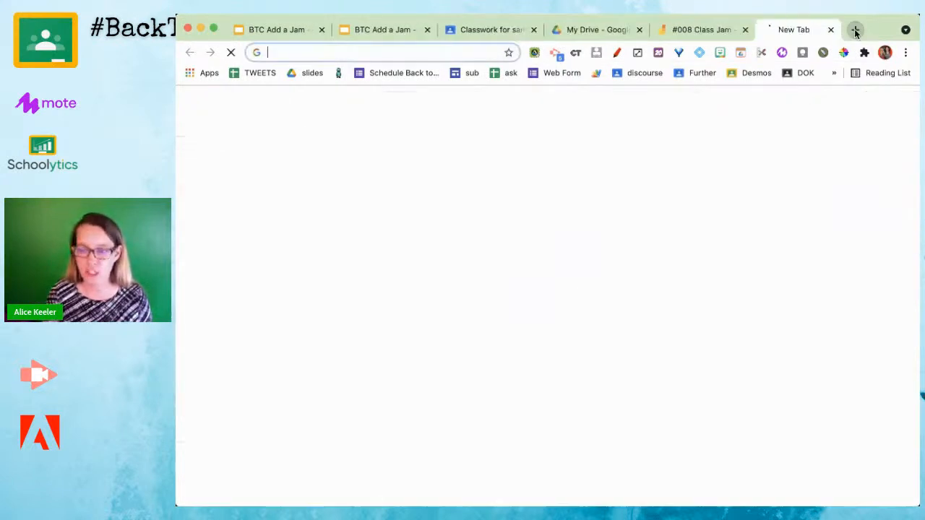
text(jam)
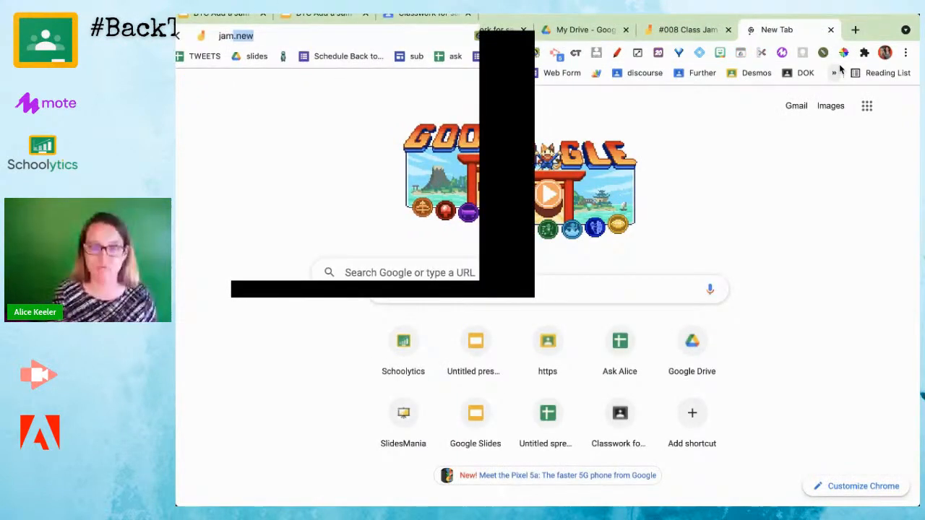
key(Return)
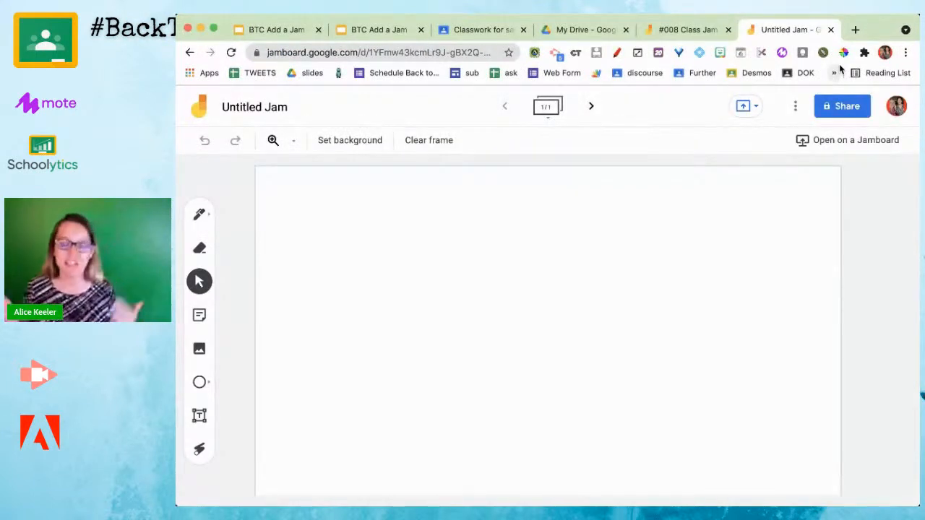
Add a yellow sticky note reading "Put your name" to the blank Jam frame
click(201, 316)
text(Put your name)
click(677, 362)
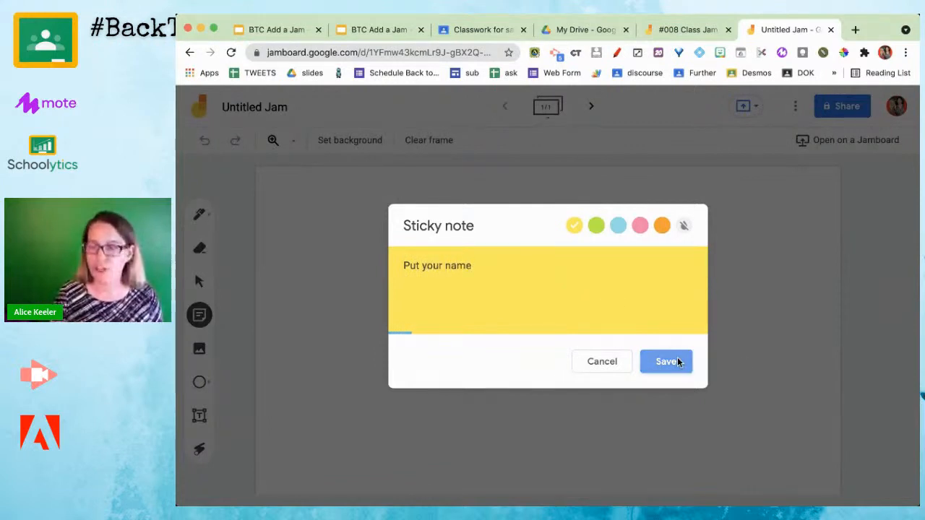
click(592, 358)
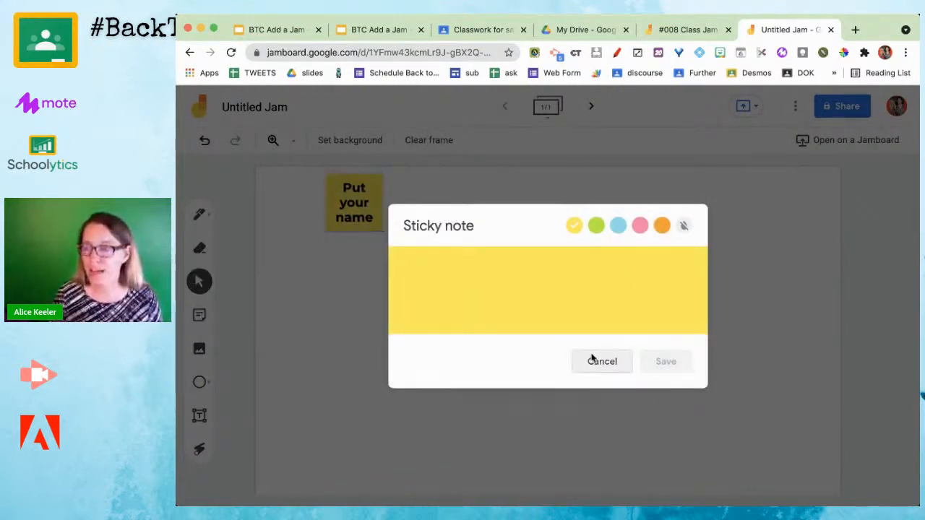
Share the Jam with Anyone with the link as Editor and copy its link
click(833, 109)
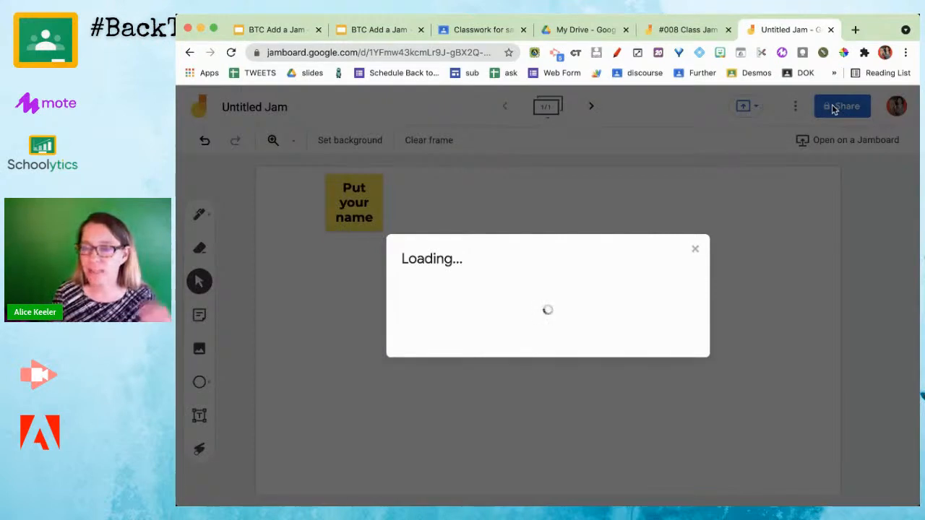
click(410, 400)
click(405, 353)
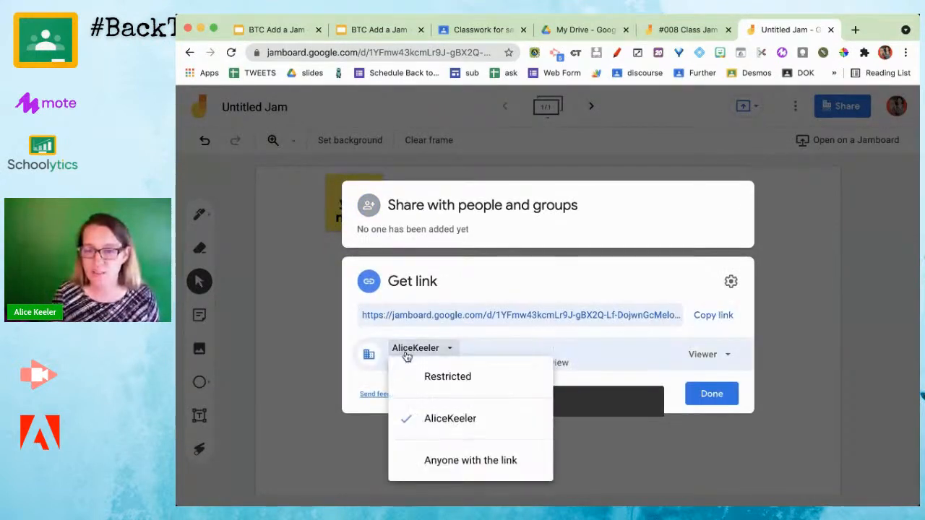
click(432, 465)
click(713, 316)
click(705, 357)
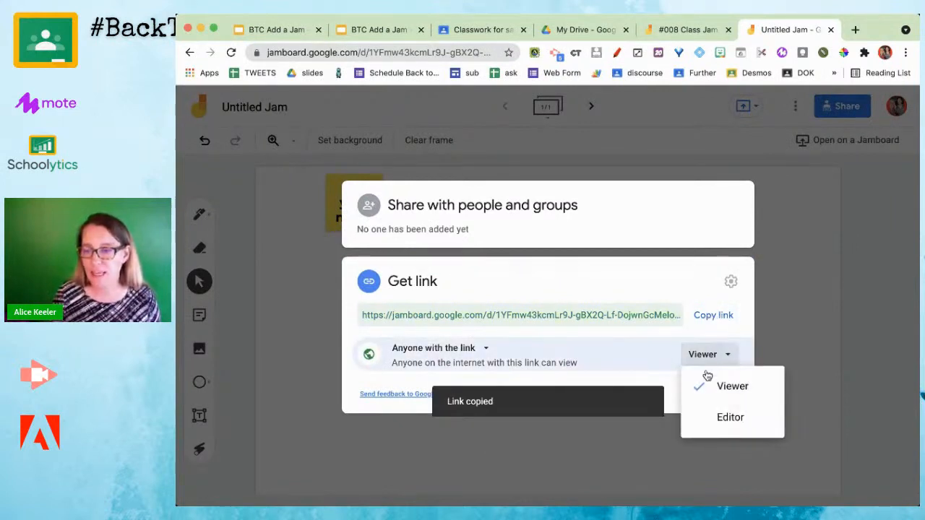
click(715, 428)
click(714, 394)
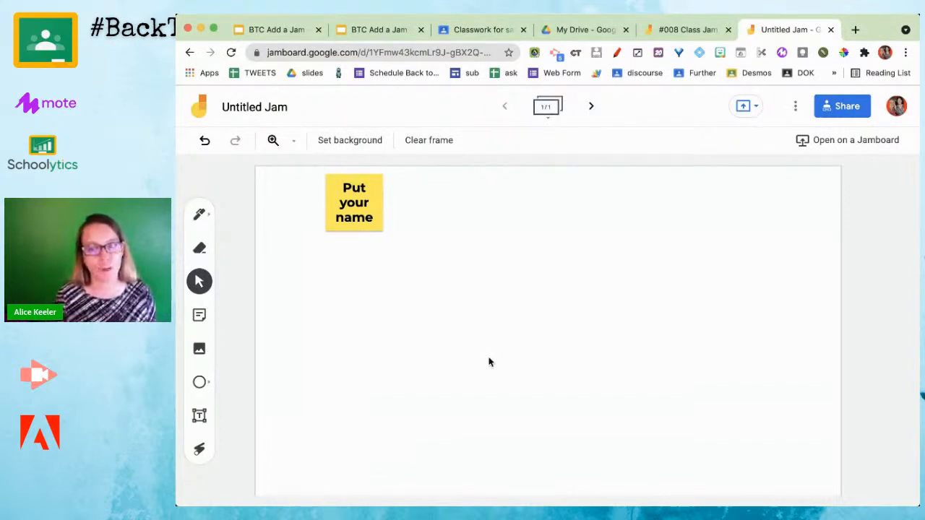
Rename the shared Jam "#009 My Jam I am sharing"
click(272, 109)
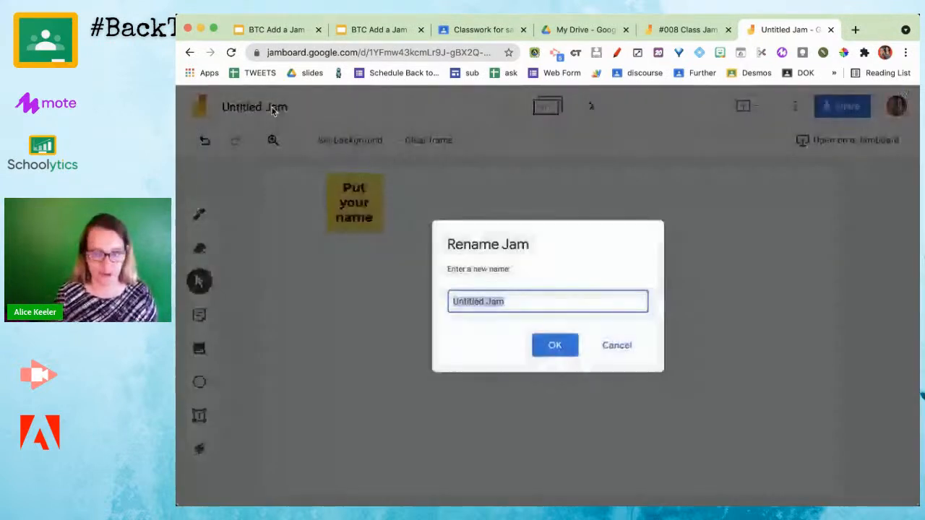
text(#009)
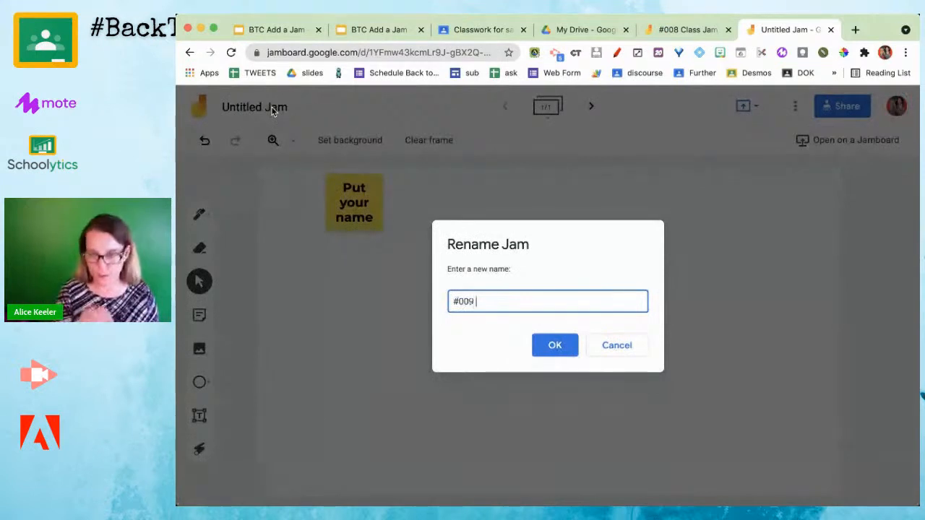
text( My )
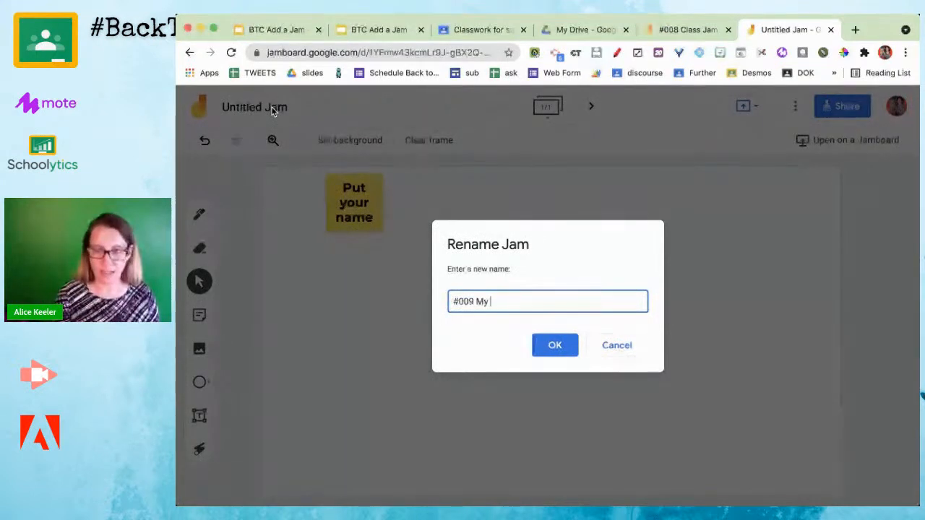
text(Jam I am sharing)
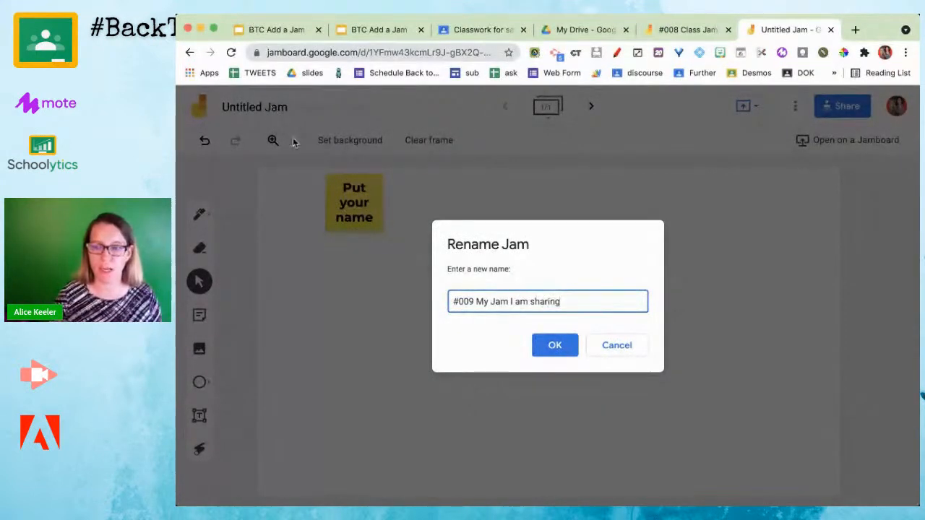
click(547, 345)
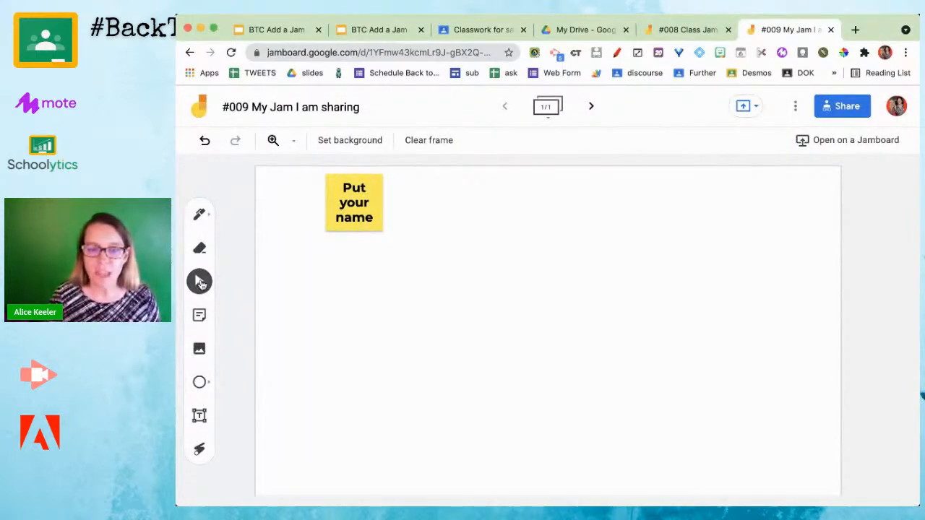
Draw a looped black pen line beside the sticky note and a blue marker smiley face with two vertical-line eyes below it
click(210, 213)
drag(439, 264, 579, 283)
click(199, 214)
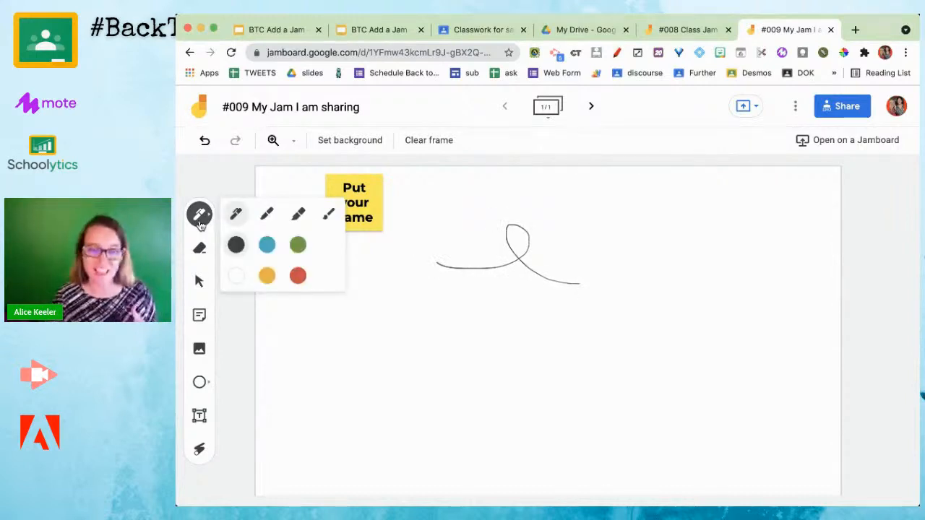
click(266, 216)
click(266, 246)
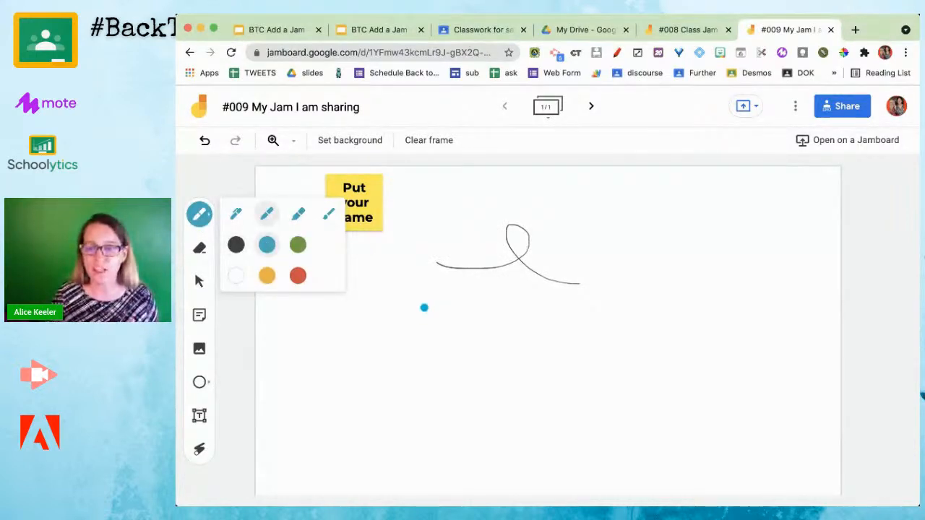
drag(411, 312, 411, 364)
drag(438, 317, 438, 353)
mouse_move(377, 354)
mouse_down()
mouse_move(388, 375)
mouse_move(468, 352)
mouse_up()
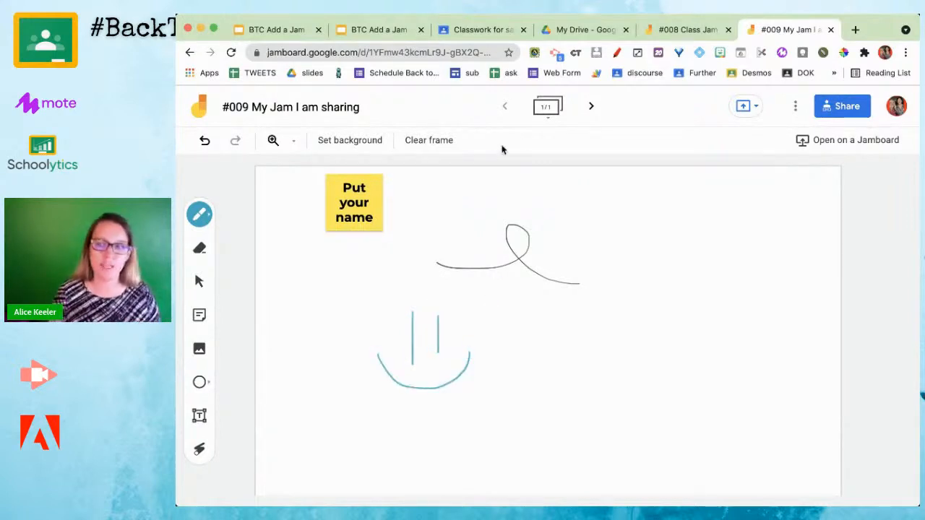
Add a blank second frame after the first frame and return to the first frame's canvas
click(546, 117)
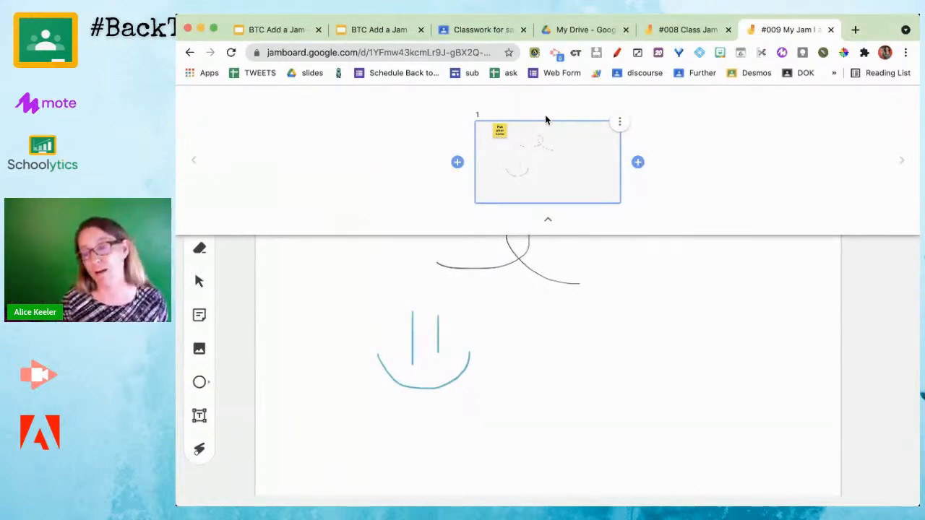
click(637, 161)
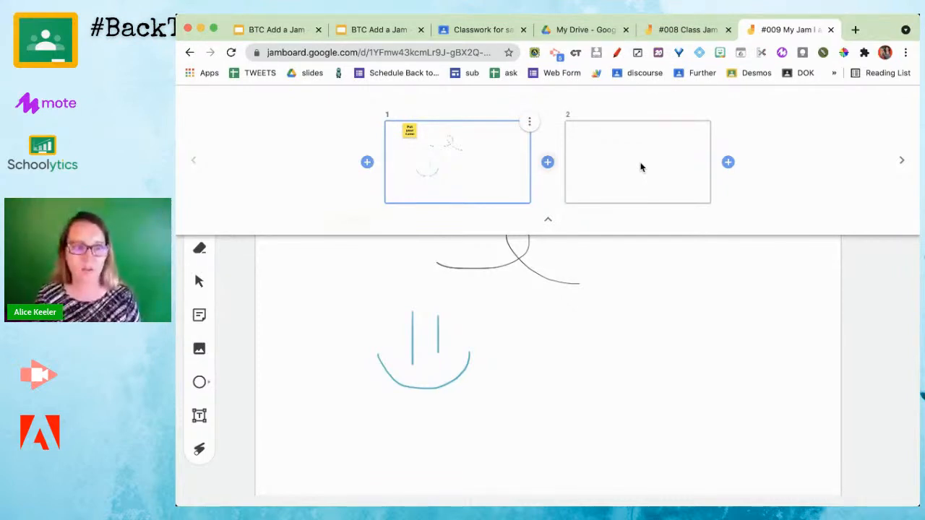
click(547, 221)
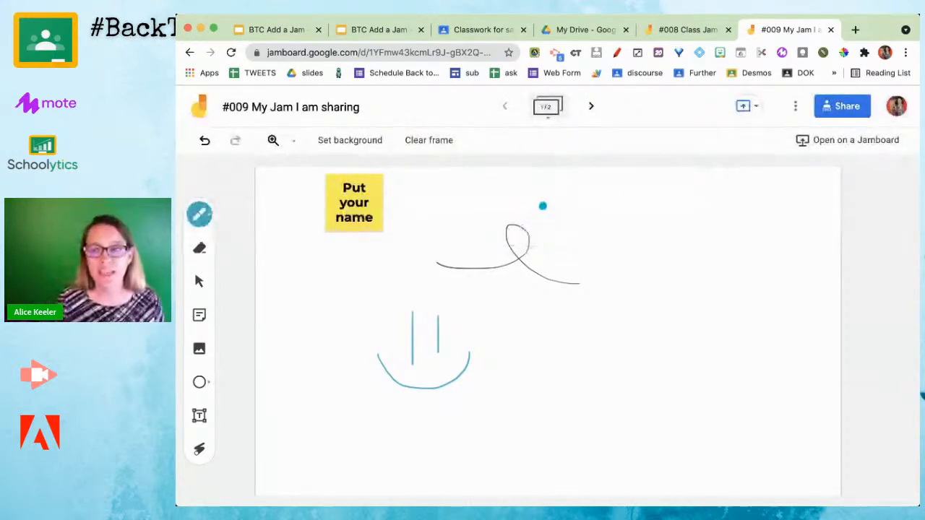
Switch to Google Classroom and start a new assignment titled "#009 What do you think" in the sample for lesson class
click(482, 30)
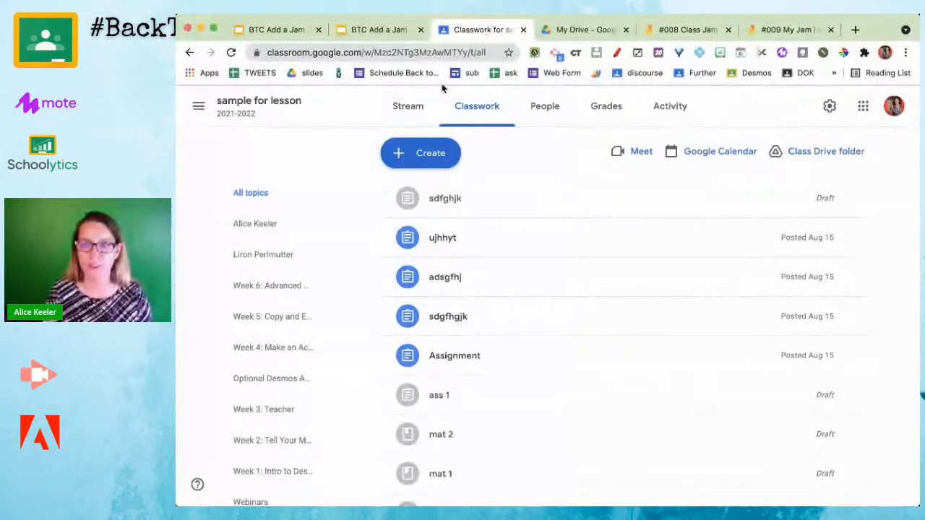
click(419, 156)
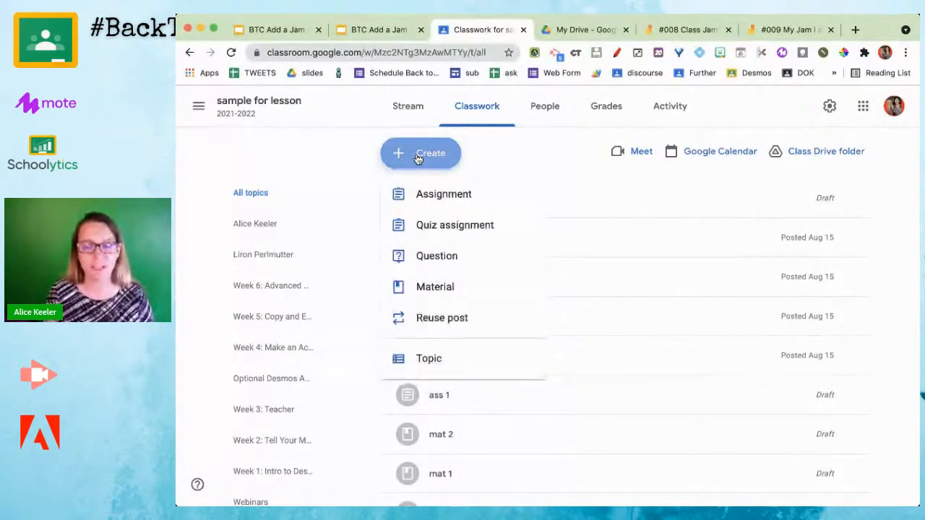
click(420, 203)
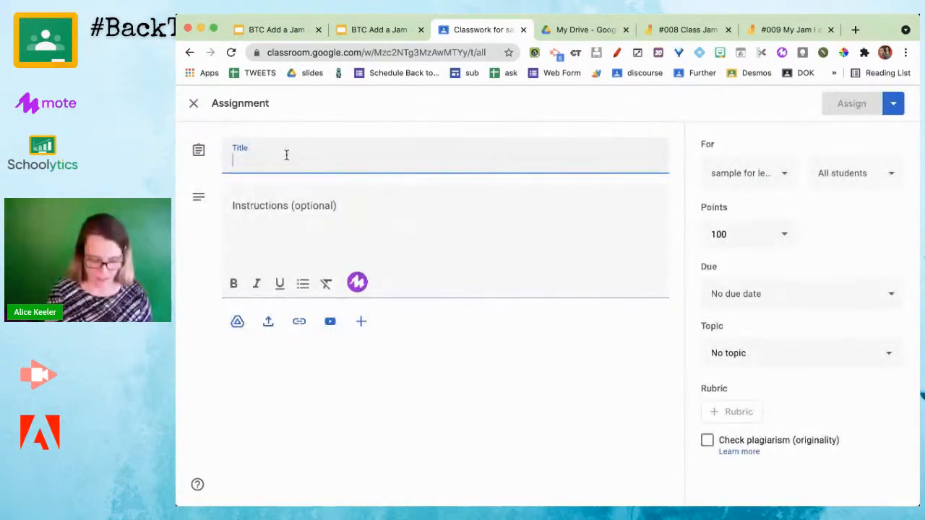
text(#009)
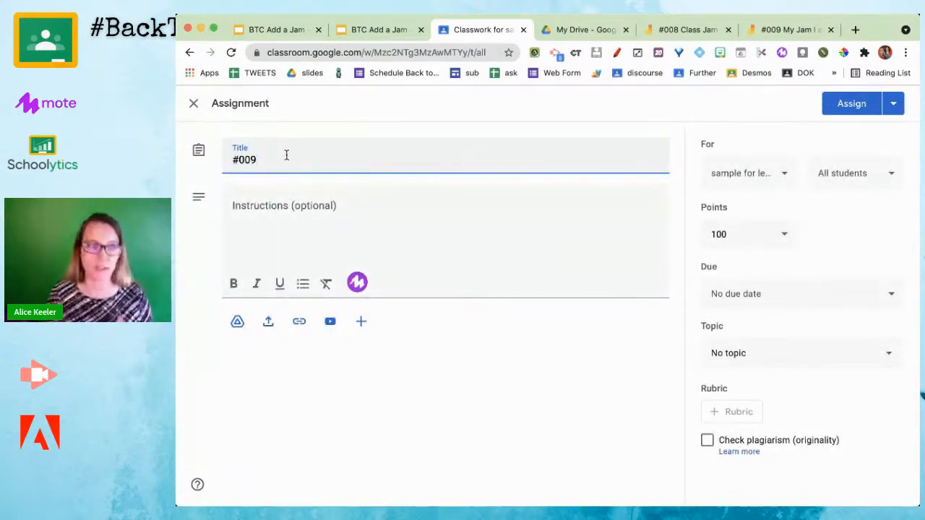
text( What do you think)
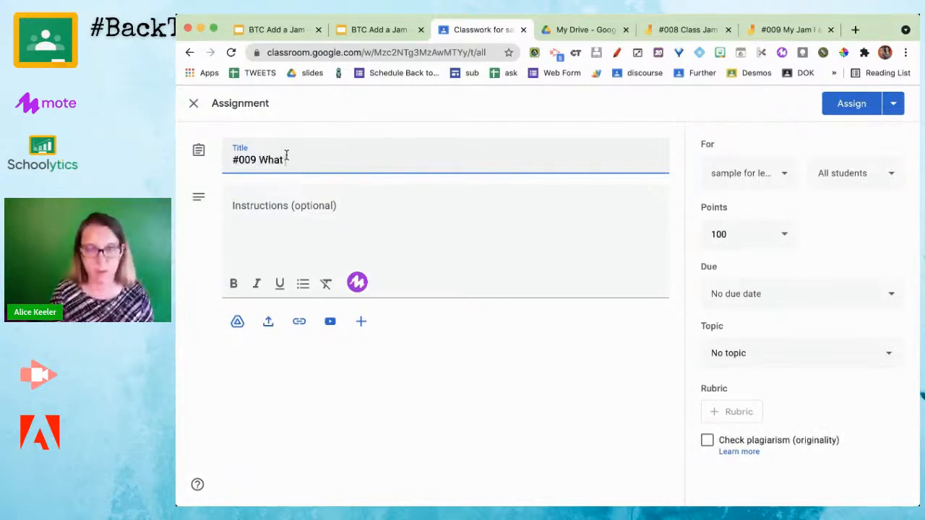
click(273, 236)
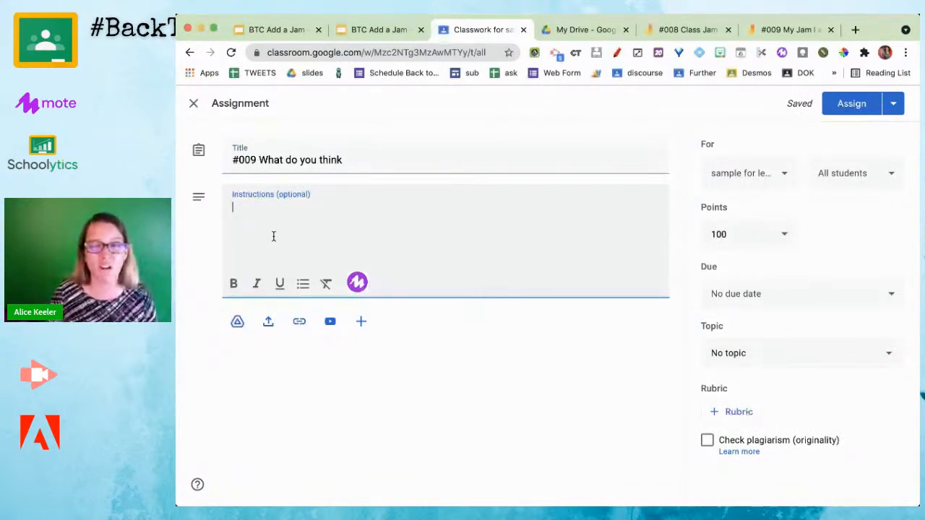
Switch to Google Drive and show the recently used files
click(591, 36)
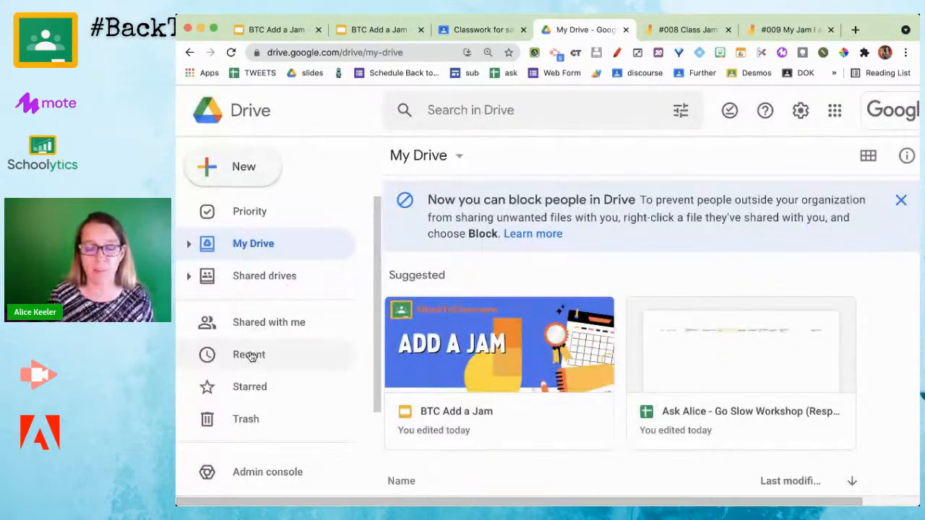
click(250, 354)
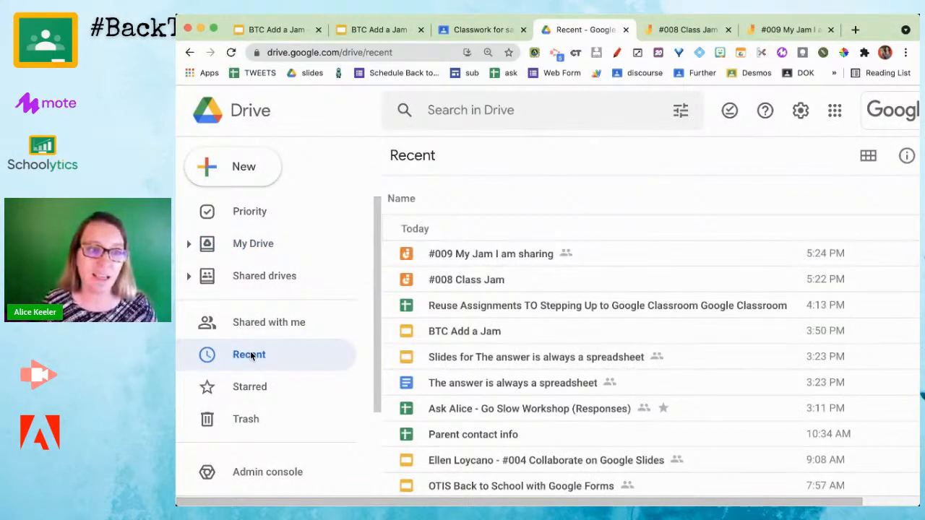
Switch to Google Classroom and attach the "#009 My Jam I am sharing" file from Drive to the assignment, filtering the Drive search to Jams
click(454, 253)
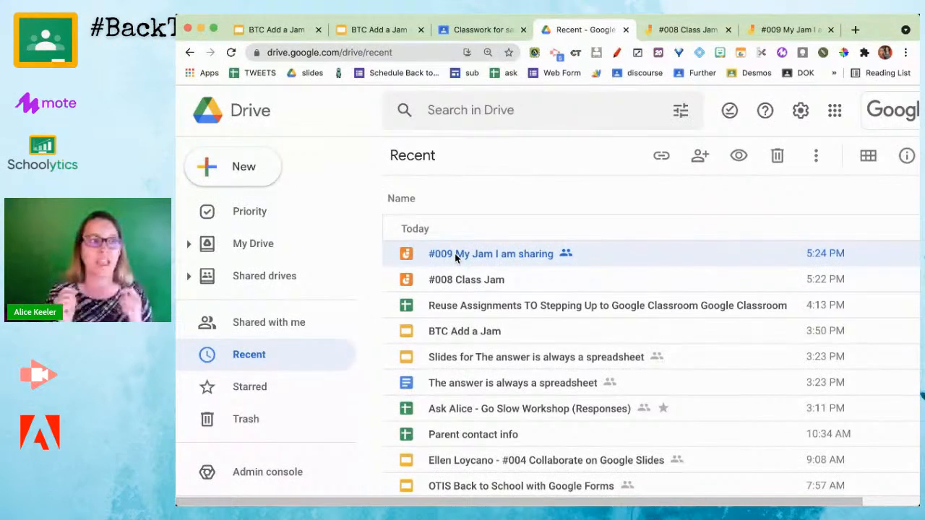
click(483, 31)
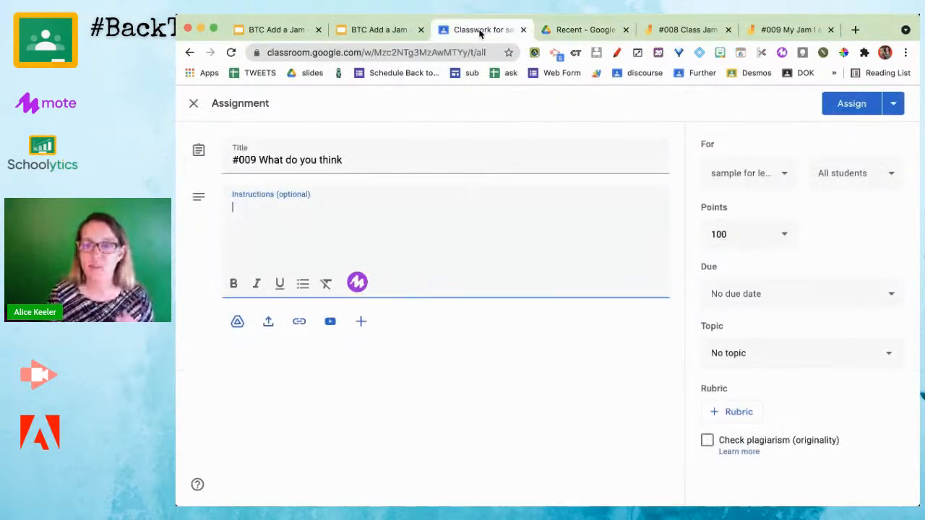
click(238, 325)
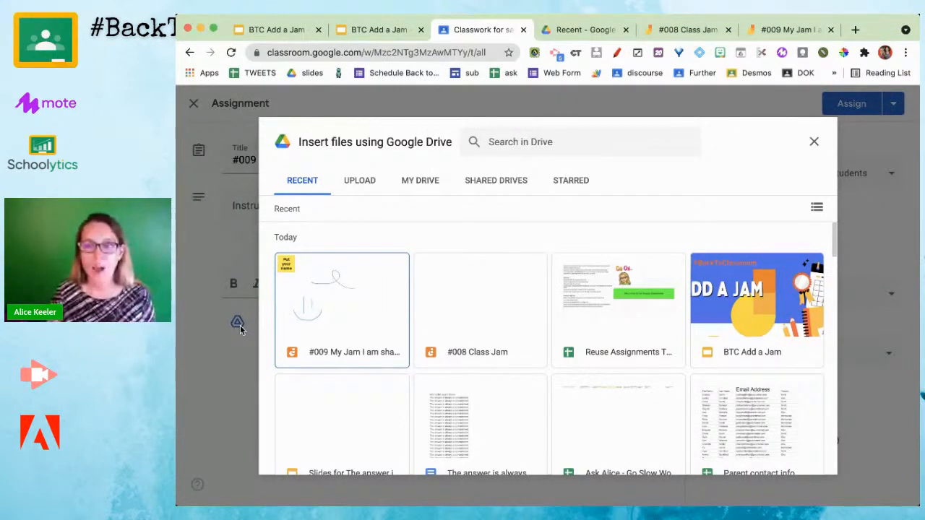
click(524, 142)
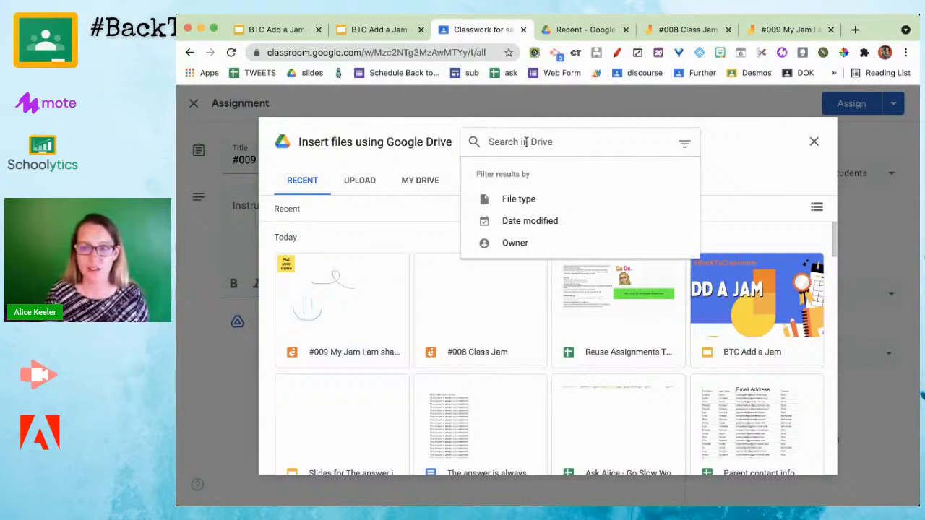
click(526, 197)
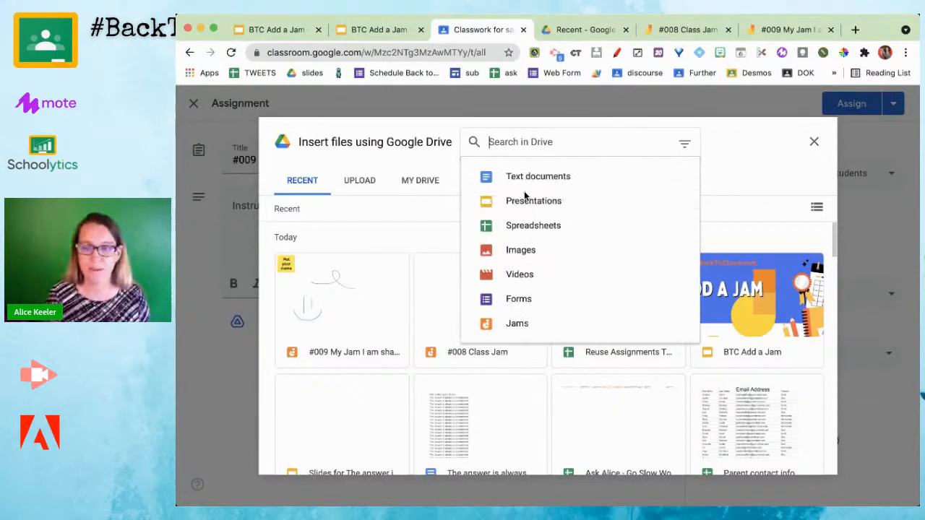
click(517, 324)
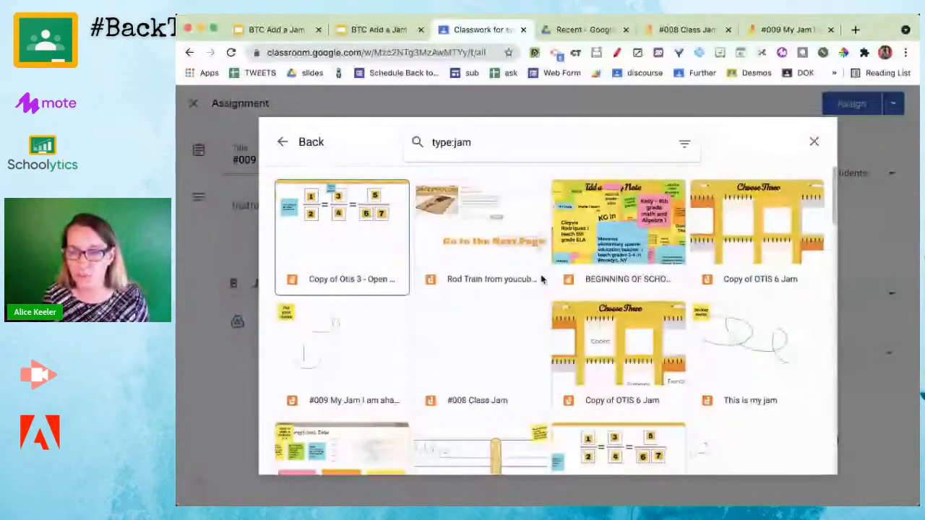
scroll(482, 322, down, 1)
scroll(482, 321, down, 1)
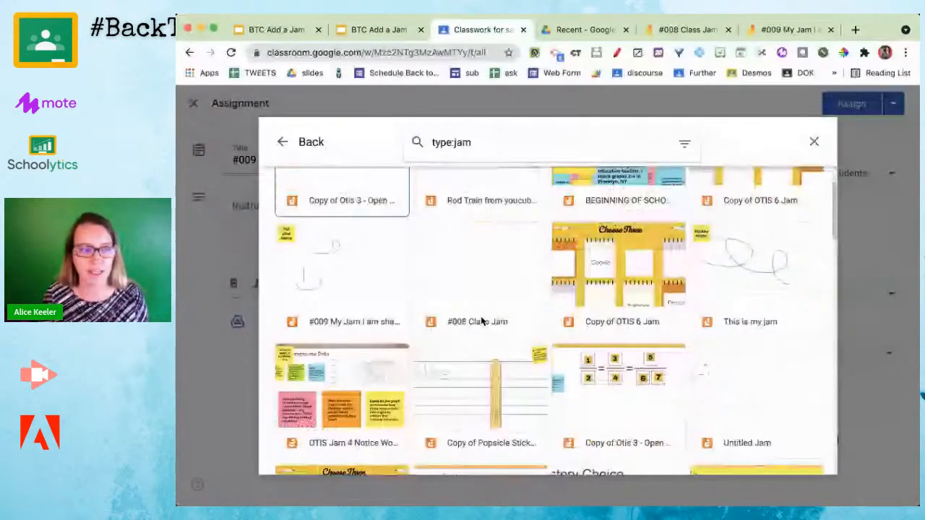
click(355, 314)
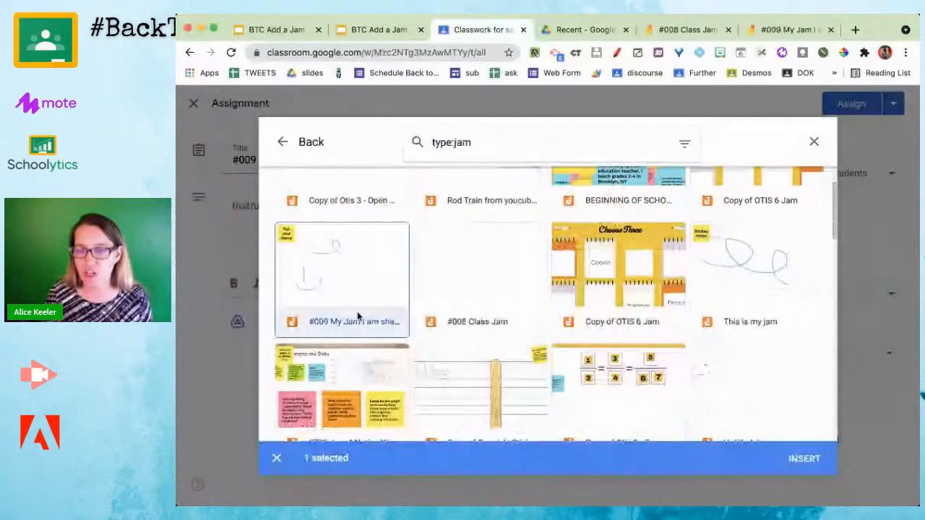
click(791, 466)
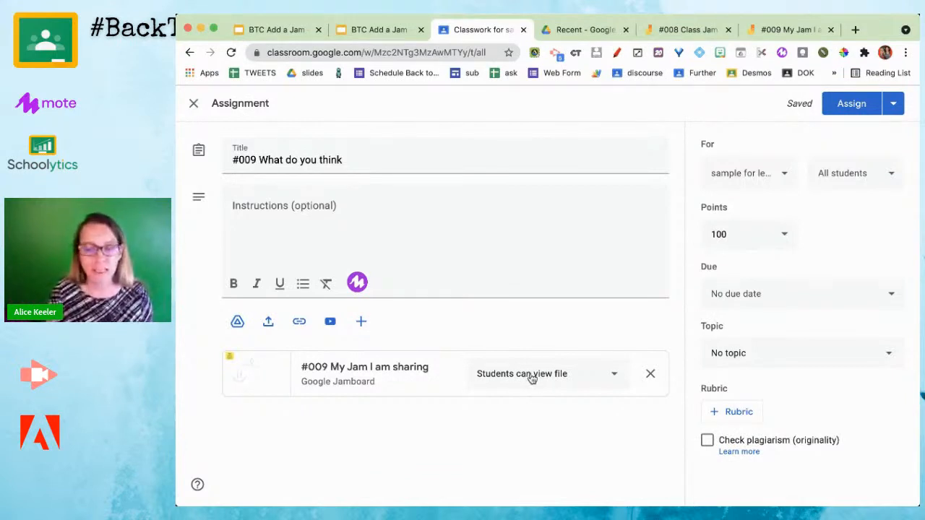
Set the attached Jam's permission to "Students can edit file" and assign the assignment to the class
click(520, 380)
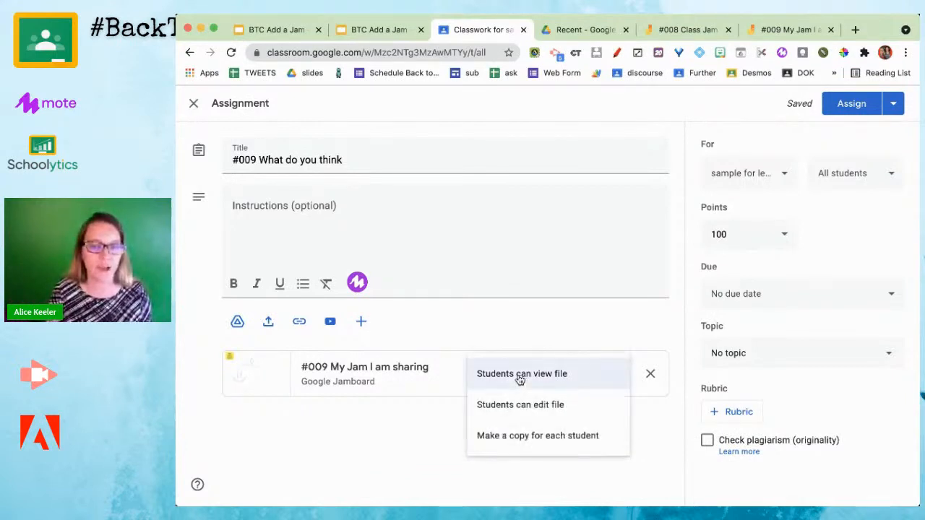
click(563, 405)
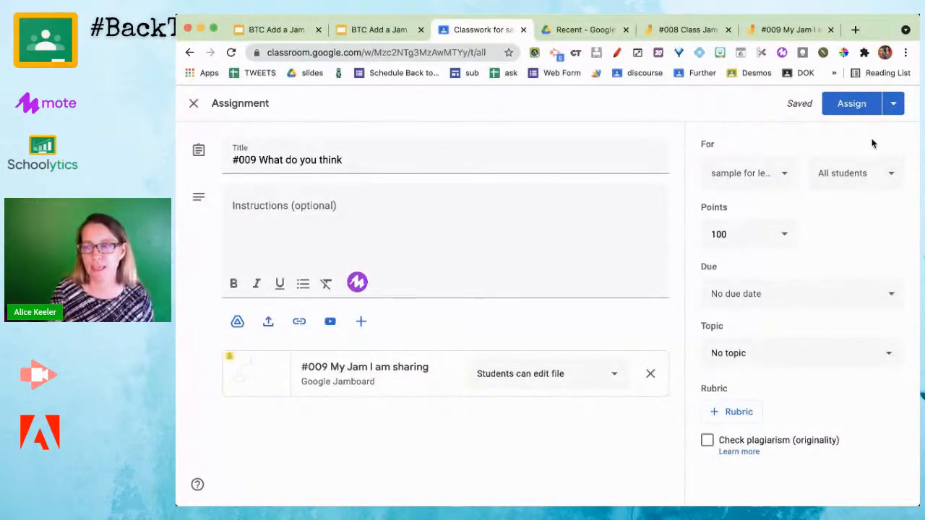
click(859, 107)
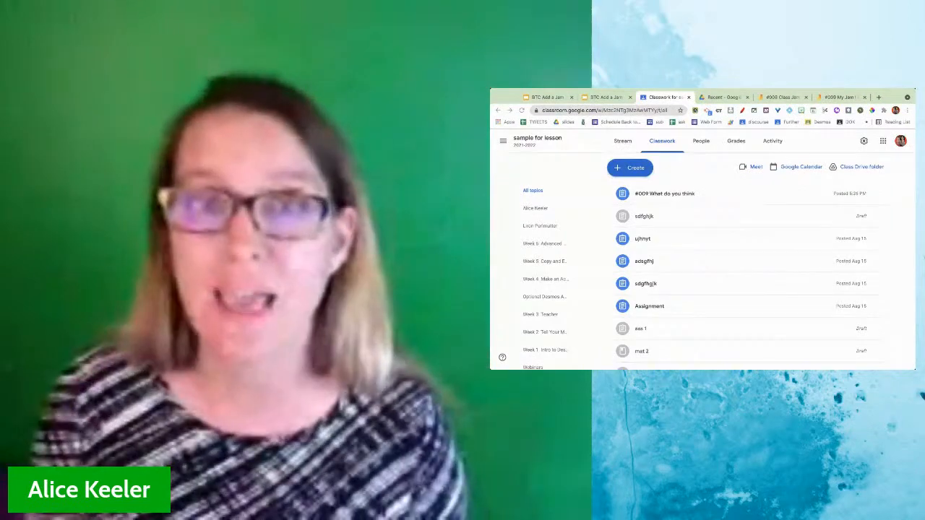
Open the Jam from the posted #009 assignment and place a green sticky note with a student's first name to the right of the looped line
click(655, 196)
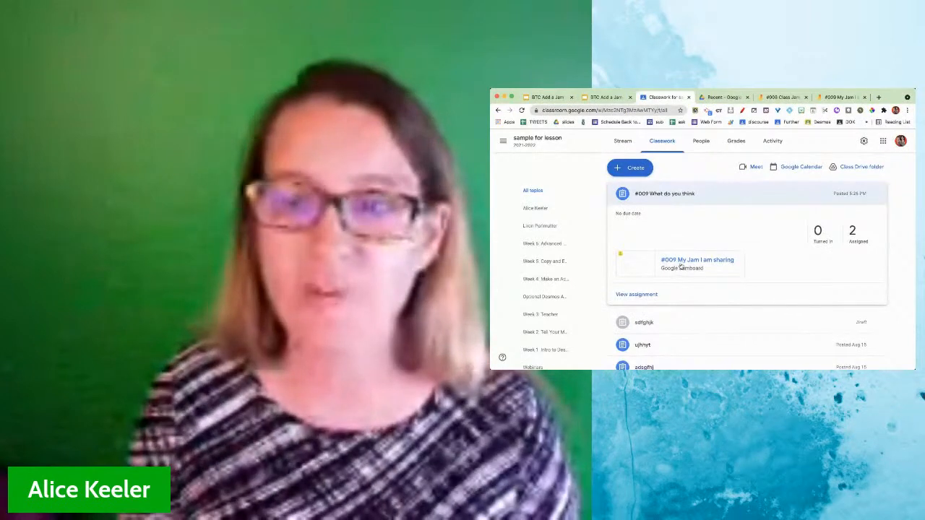
click(677, 268)
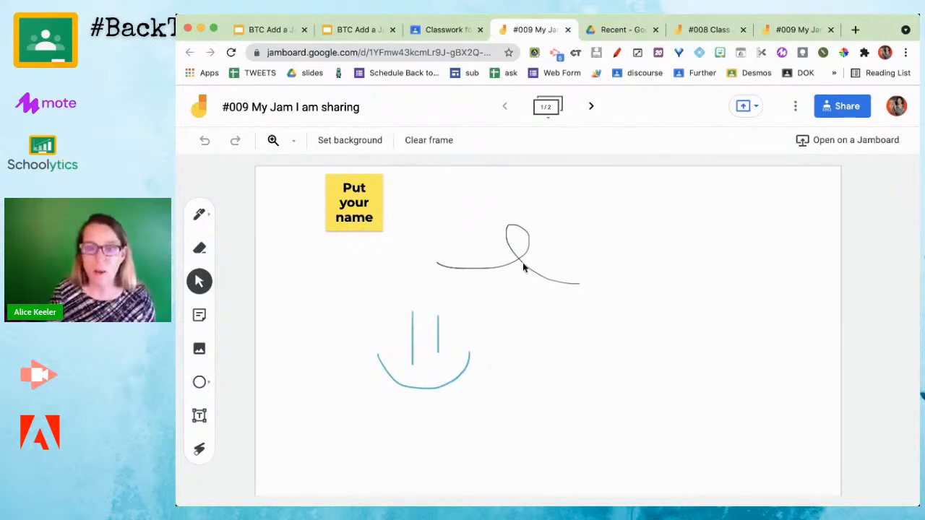
click(199, 315)
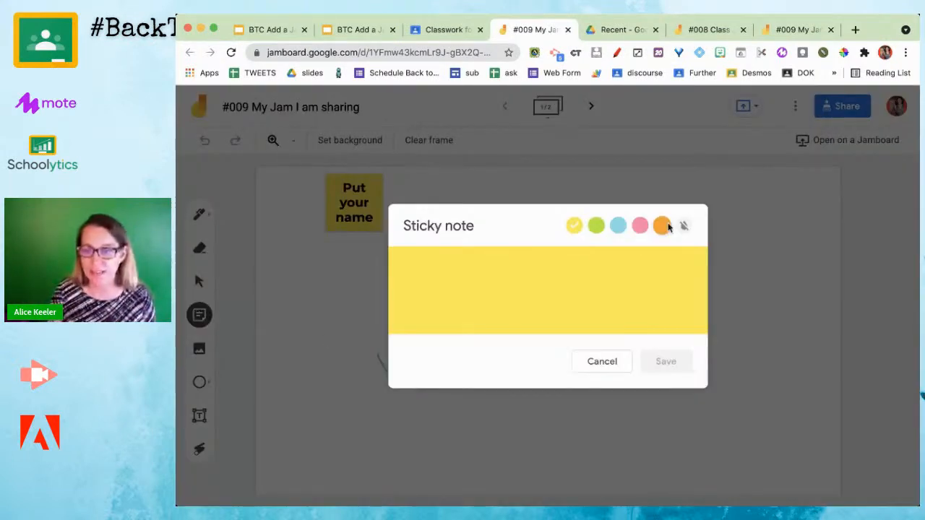
click(595, 227)
text(Mary)
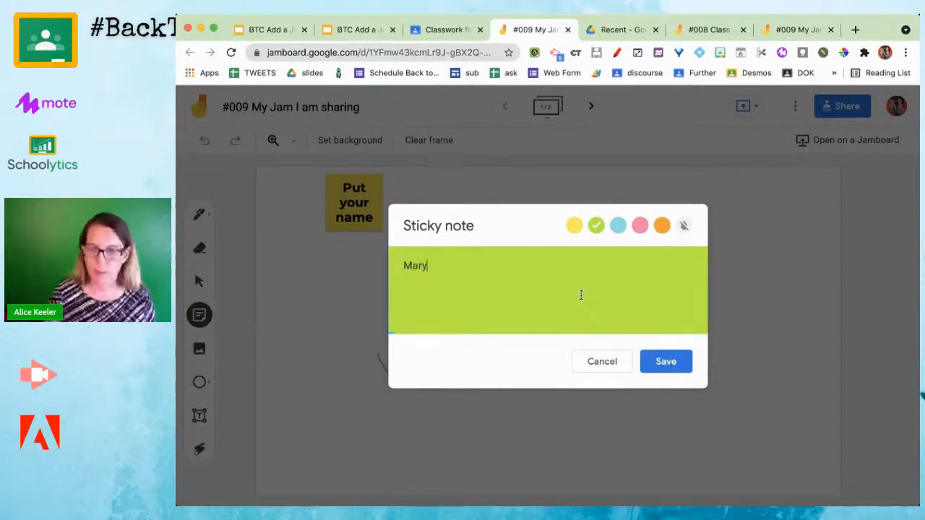
click(665, 361)
click(665, 361)
click(605, 361)
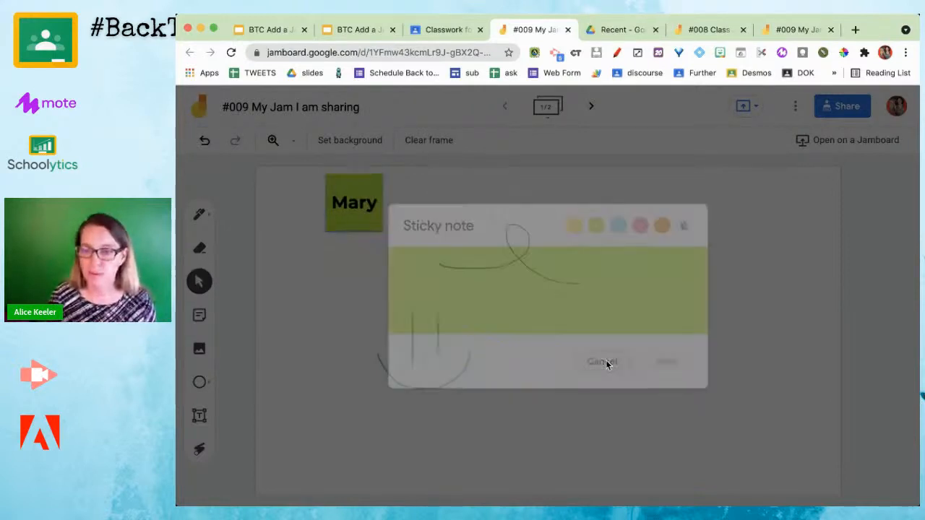
mouse_move(344, 212)
mouse_down()
mouse_move(636, 264)
mouse_move(636, 253)
mouse_up()
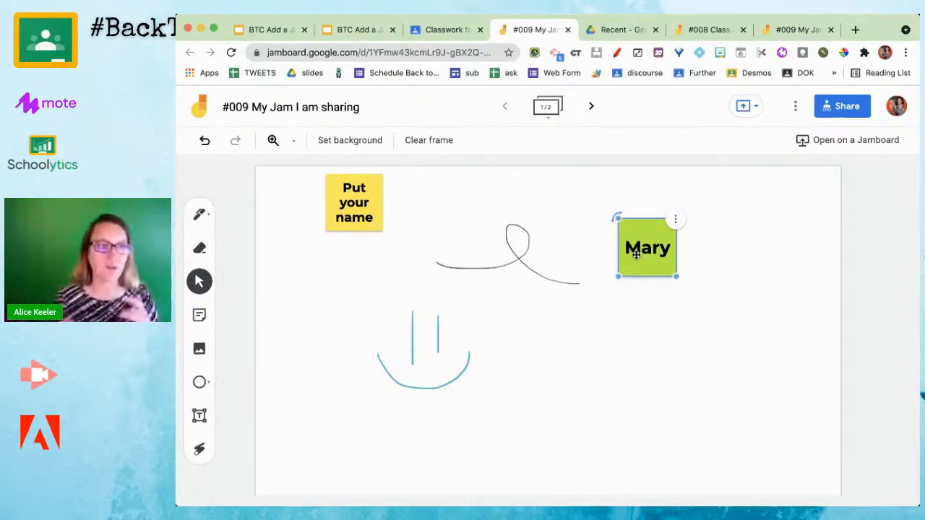
View the Jam's second frame, open the version history, and name the August 30, 5:22 PM version "Template"
click(591, 106)
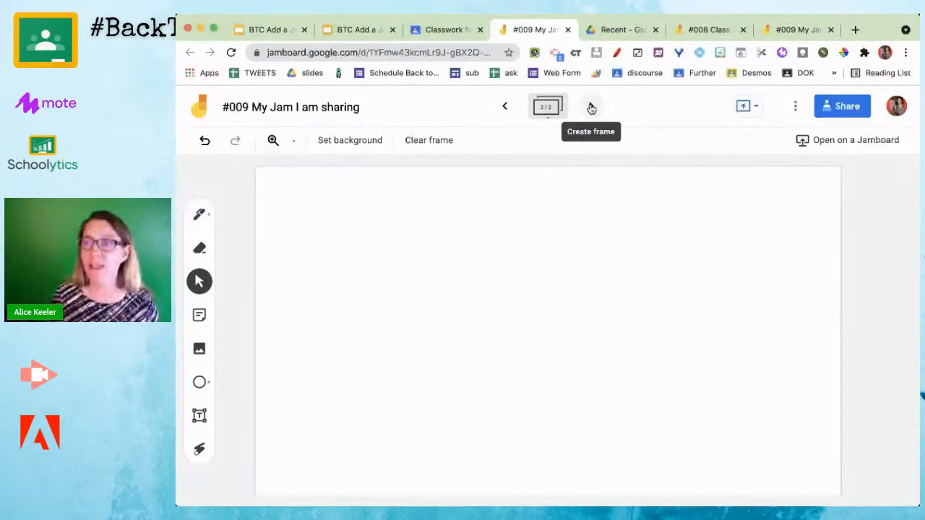
click(795, 107)
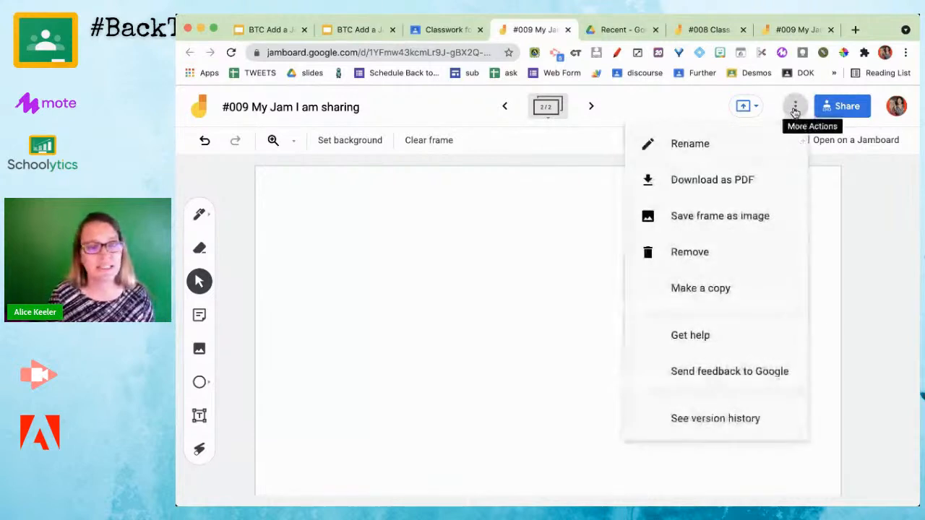
click(710, 419)
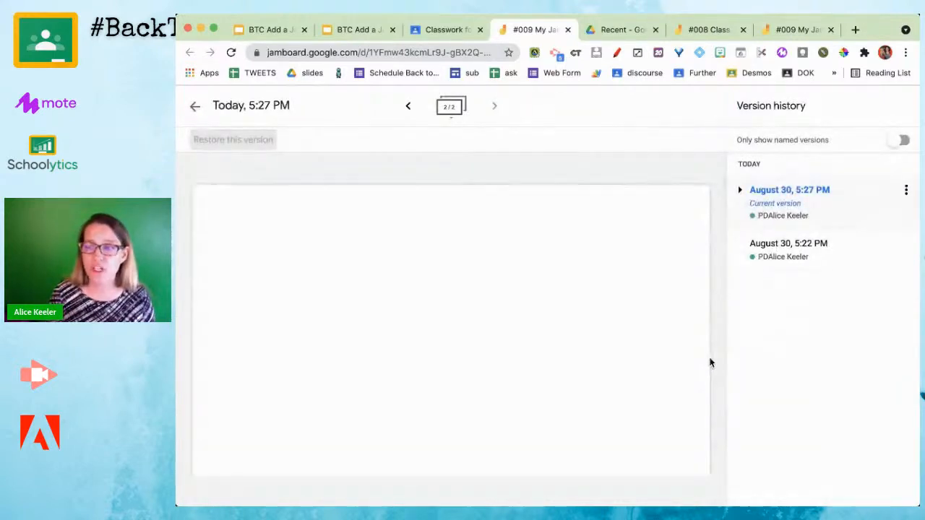
click(793, 246)
double_click(792, 244)
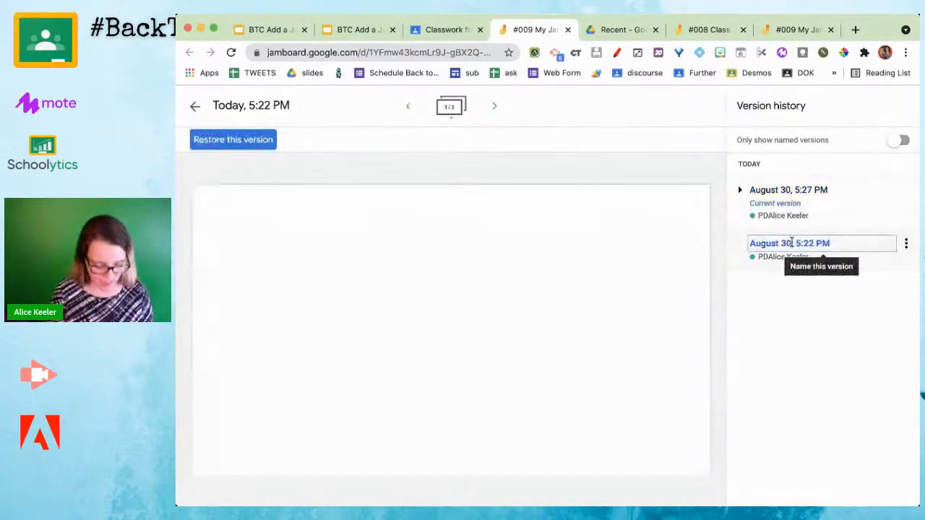
triple_click(791, 243)
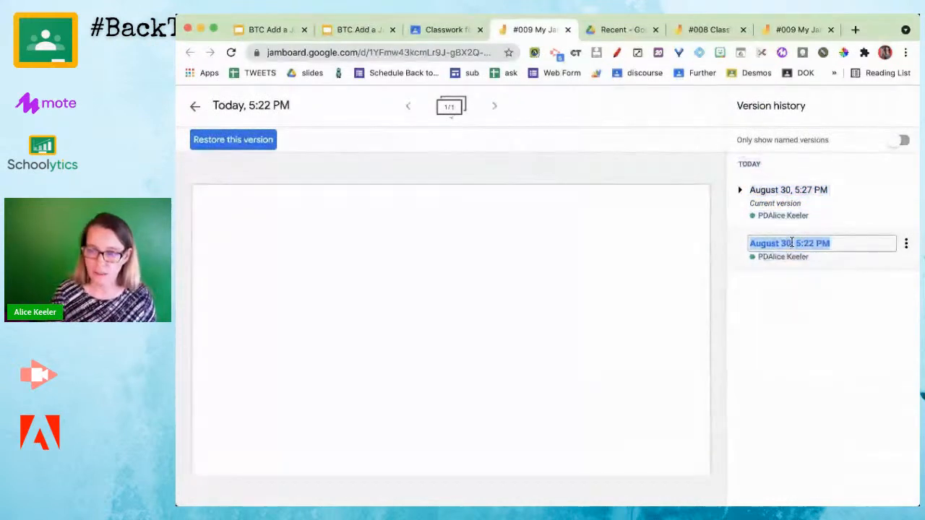
text(Template)
key(Return)
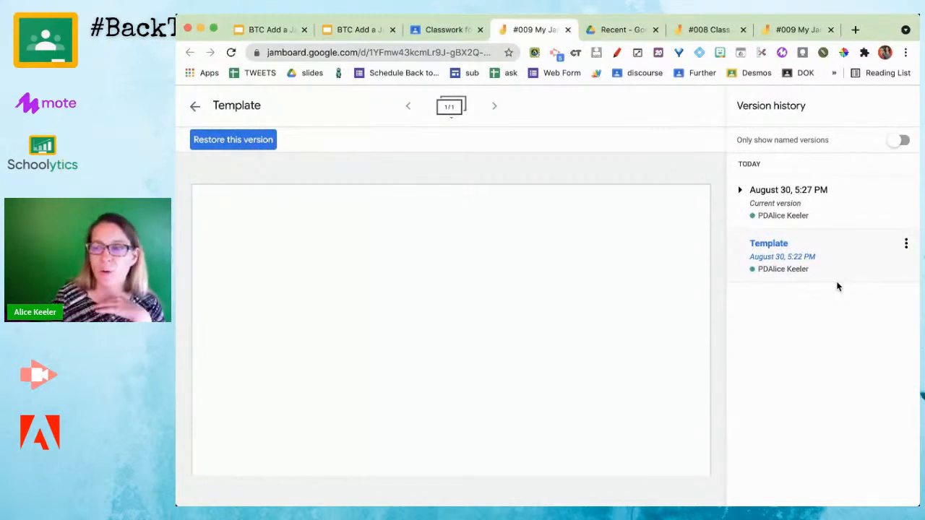
Expand the current version's earlier entries, preview the 5:24 PM version, and name the 5:23 PM version "PUt Your name"
click(741, 190)
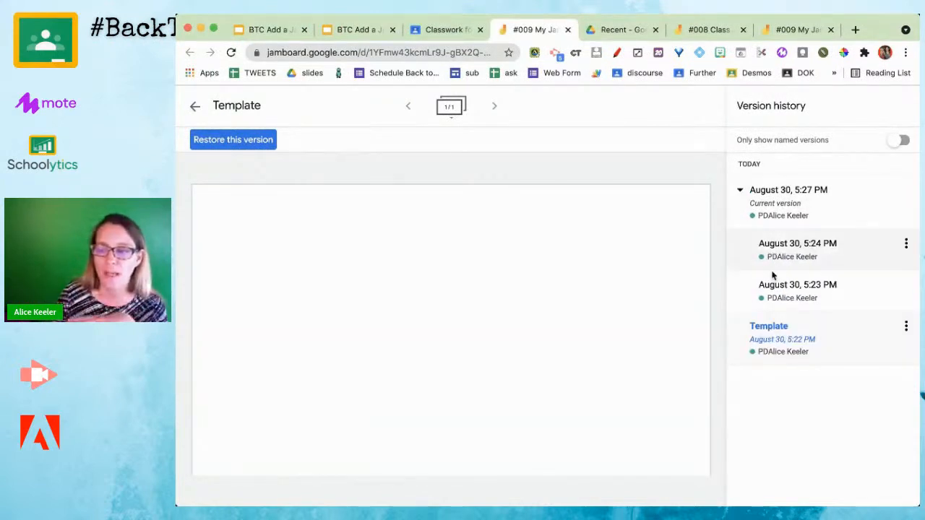
double_click(780, 244)
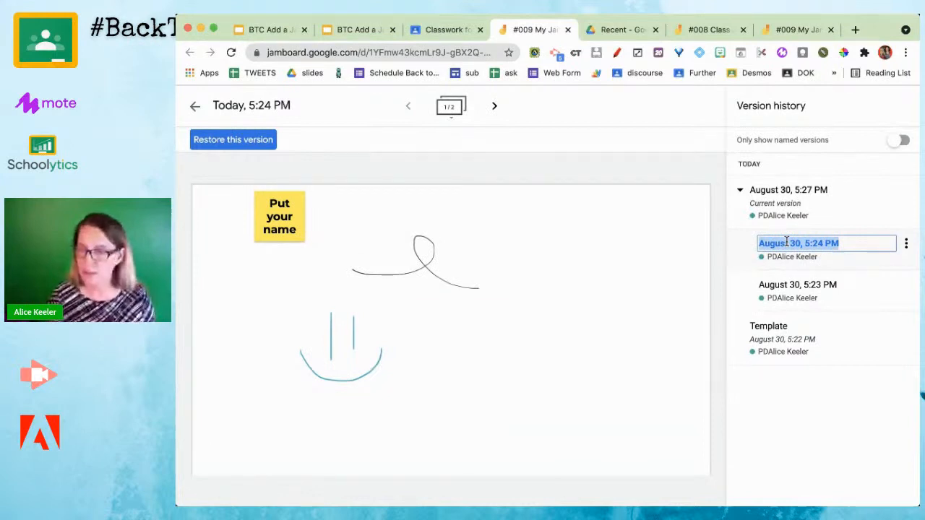
double_click(791, 284)
text(Put You)
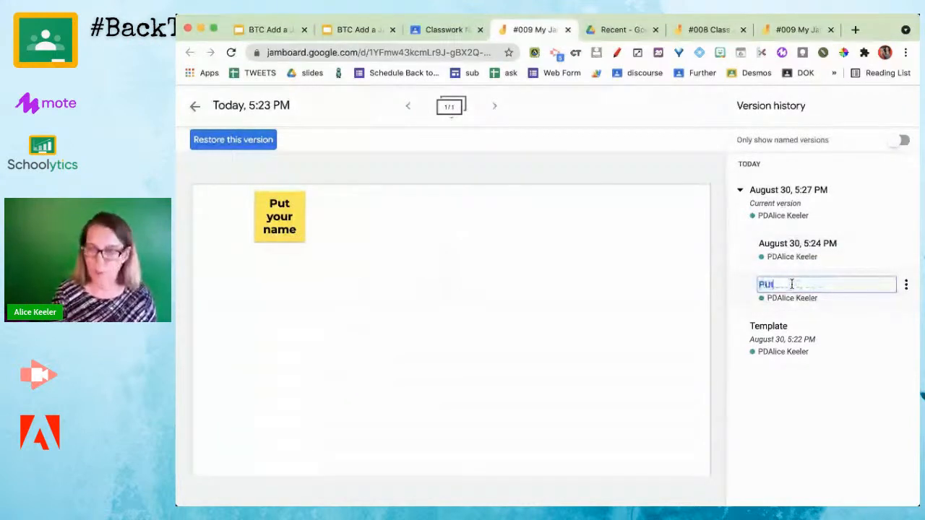
text(r name)
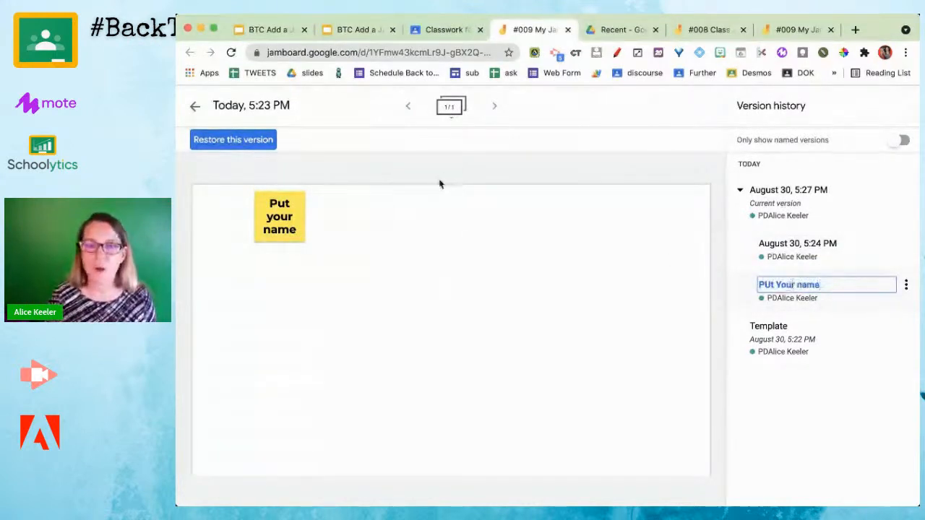
Restore the Jam to the "PUt Your name" version and reload the file
click(269, 139)
click(674, 324)
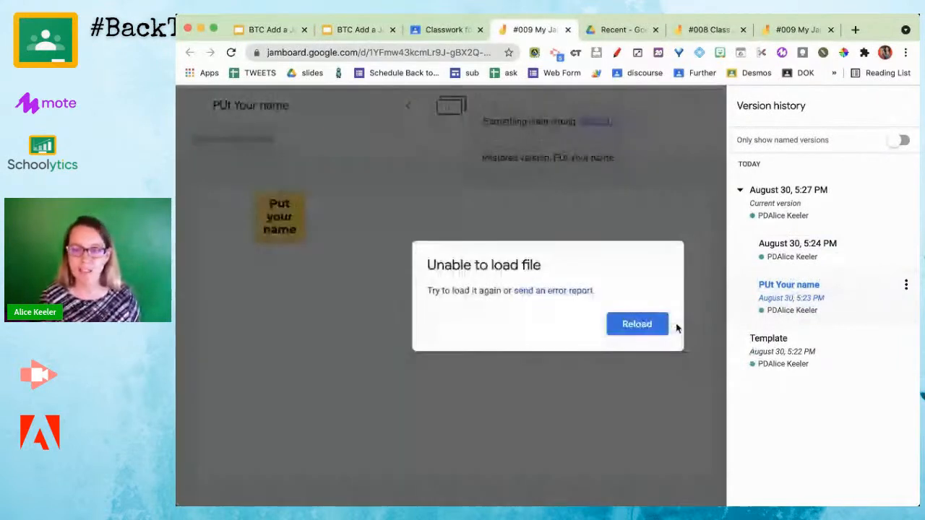
click(638, 324)
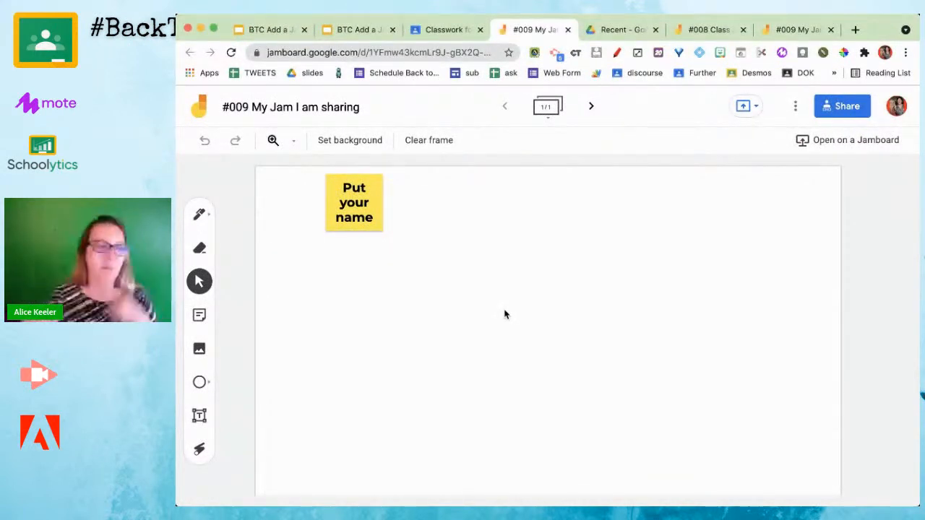
Reopen the Jam's version history and restore the August 30, 5:27 PM version containing the green sticky note
click(795, 107)
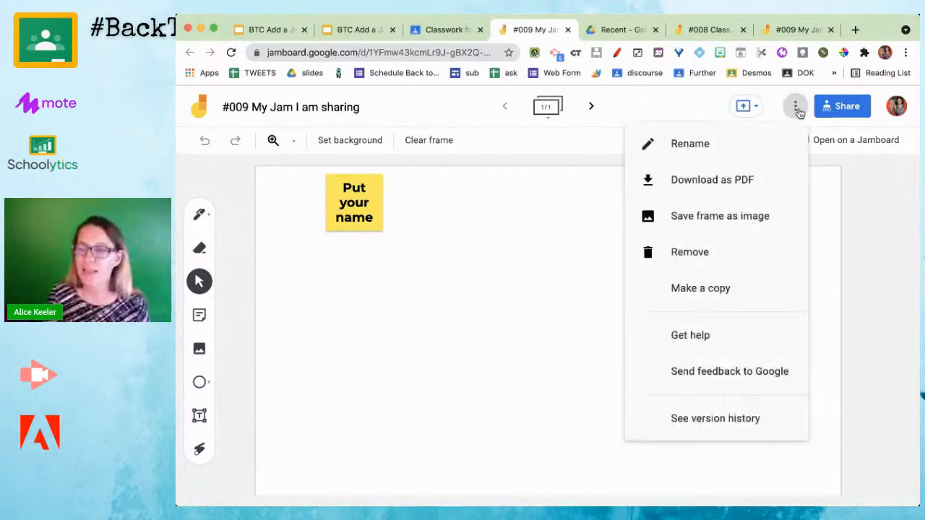
click(704, 417)
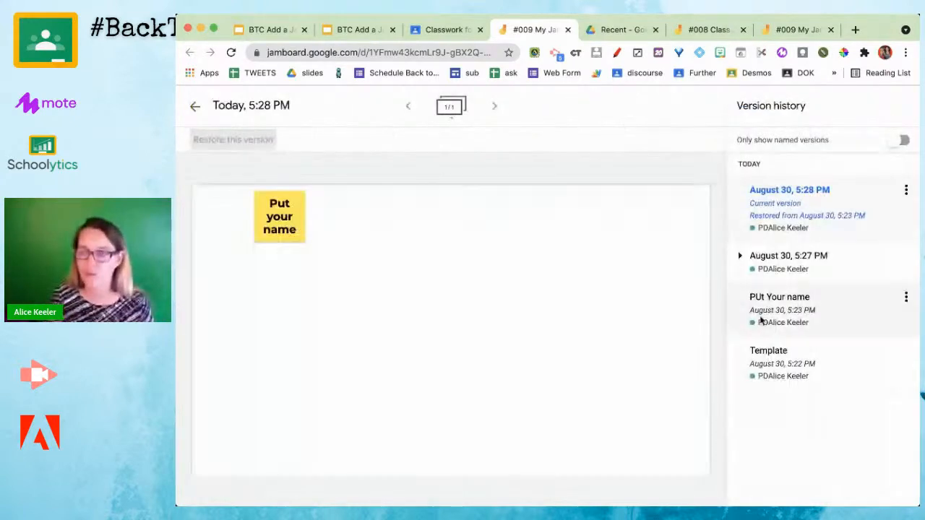
click(784, 255)
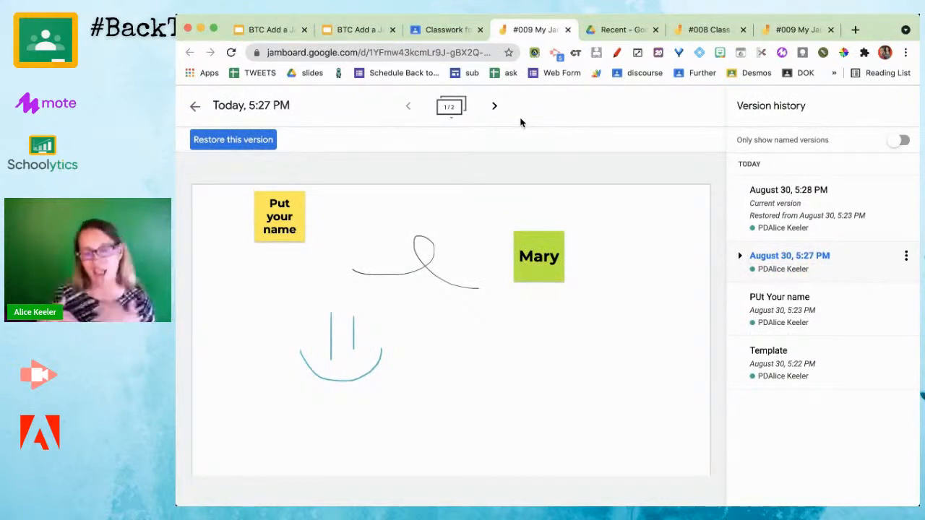
click(232, 142)
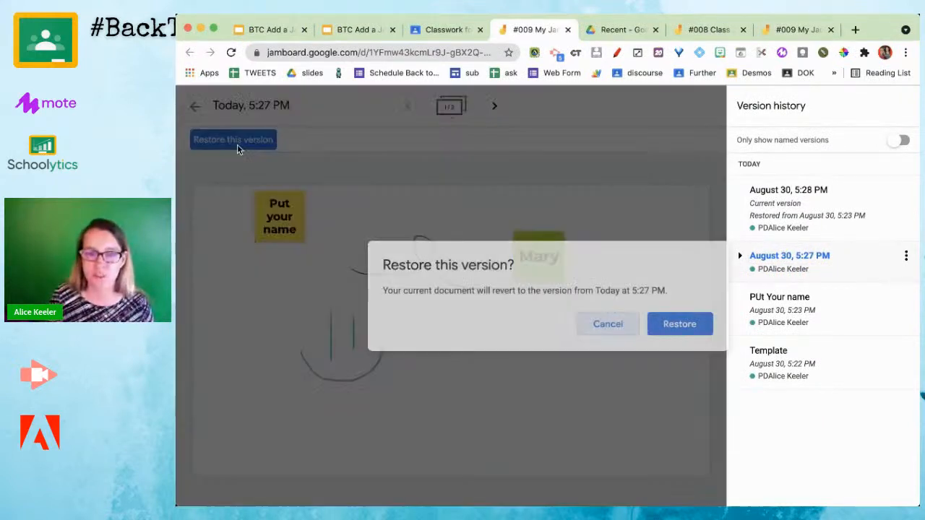
click(675, 325)
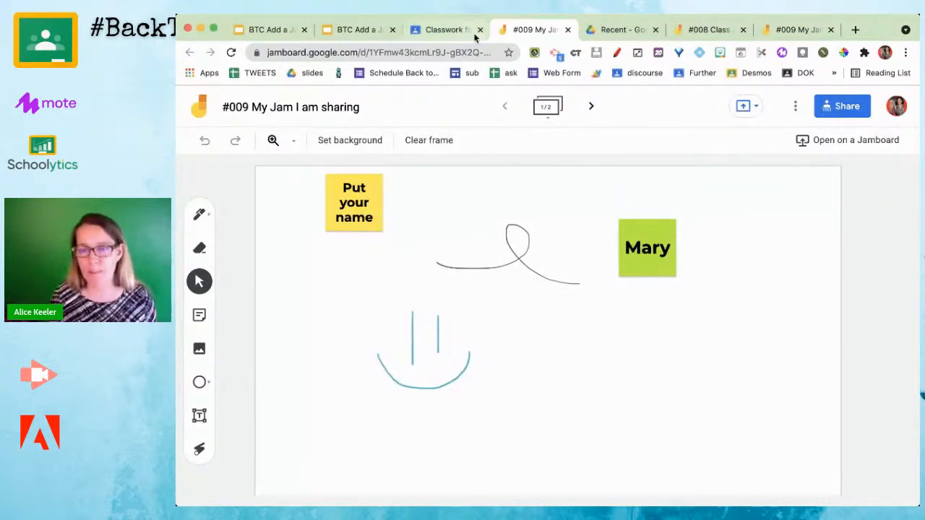
Open "#009 My Jam I am sharing" from its Google Classroom assignment and inspect the Jam's sharing settings for the class groups
click(448, 30)
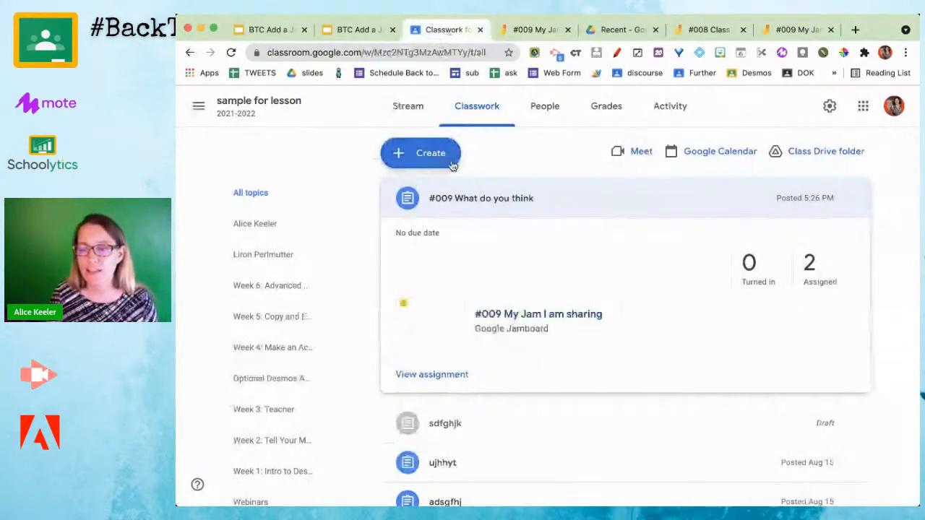
click(538, 321)
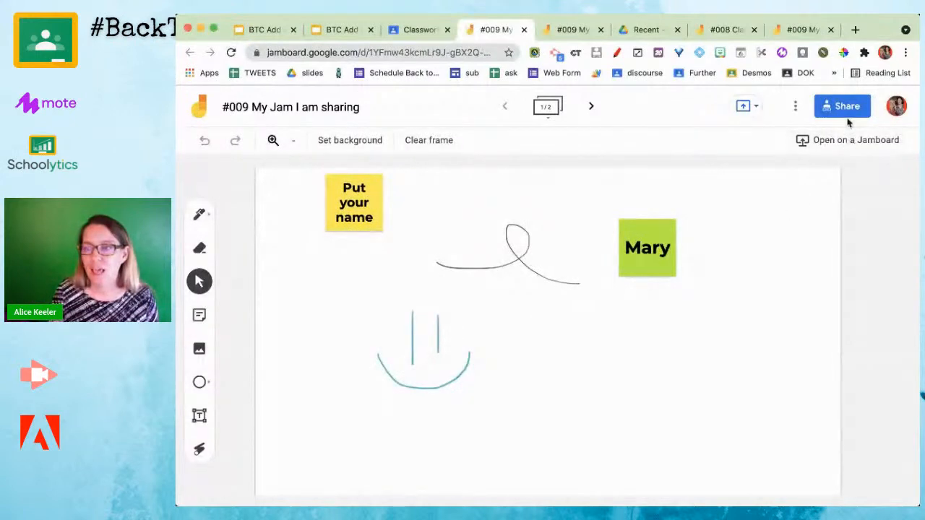
click(842, 108)
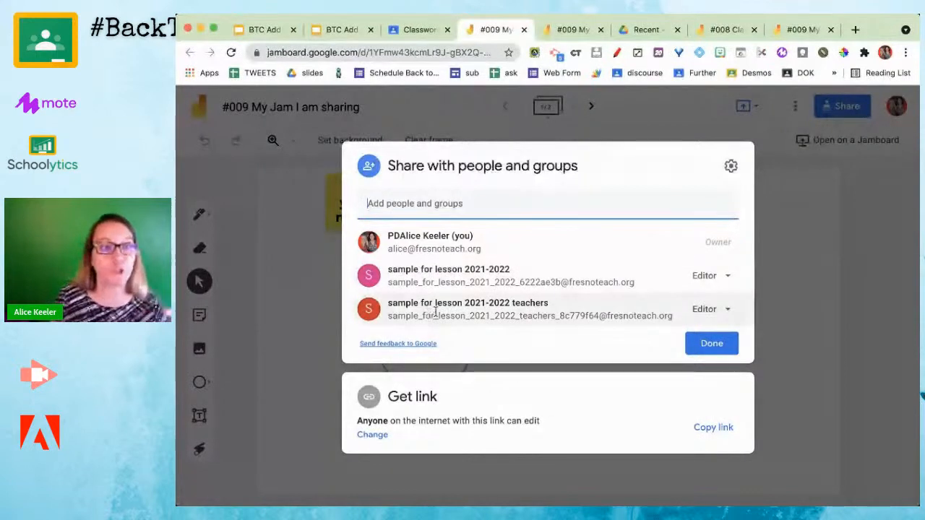
mouse_move(446, 298)
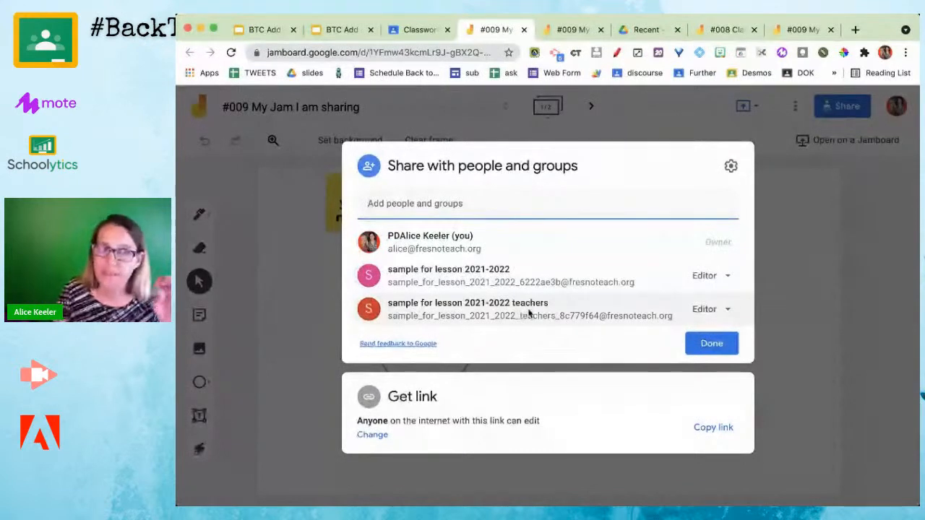
mouse_move(501, 276)
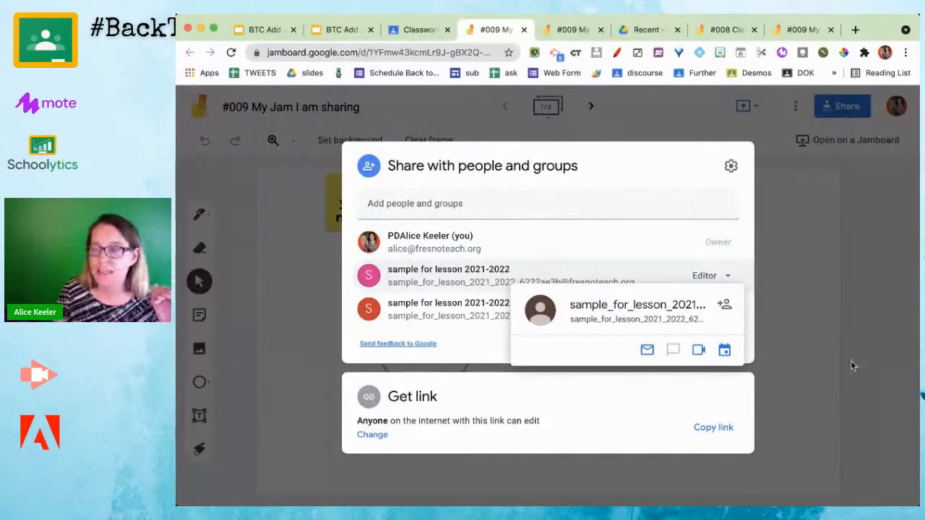
Change the "sample for lesson 2021-2022" group's access to Viewer, save it, and review the Jam's sharing list again
click(726, 279)
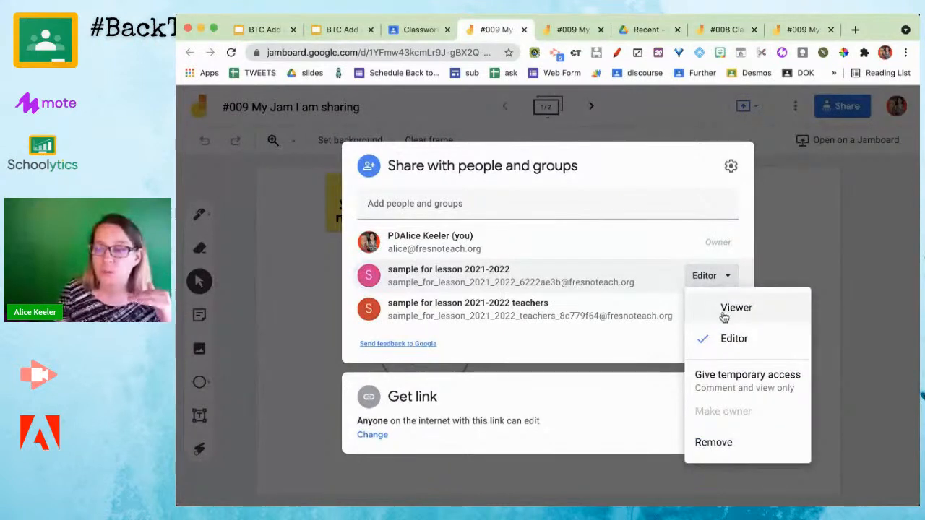
click(725, 312)
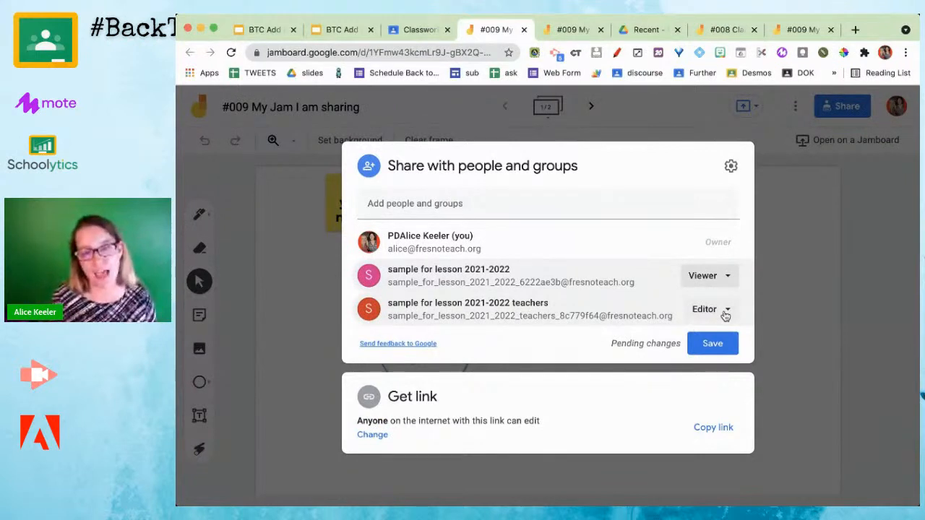
click(713, 344)
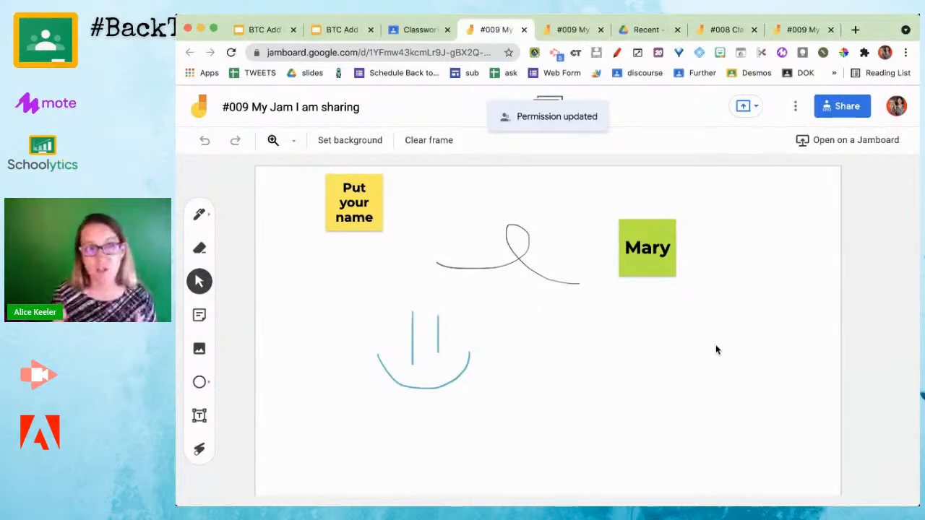
click(847, 108)
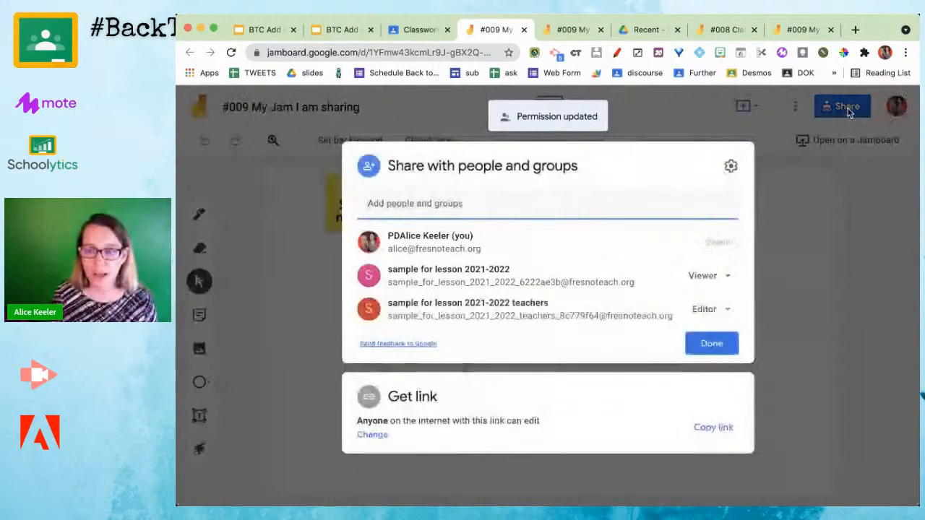
mouse_move(480, 275)
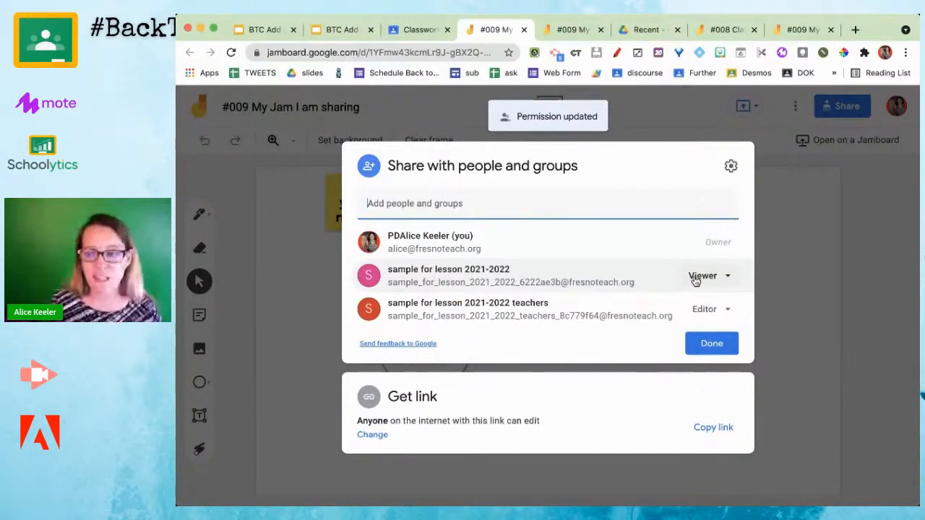
click(706, 343)
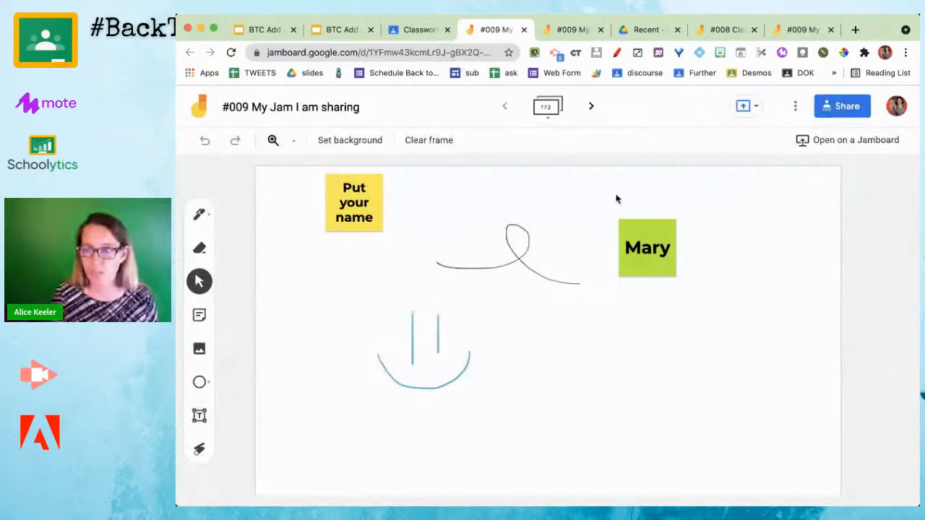
Create a new Jam in a separate browser tab and name it "#010 Let's collaborate"
click(855, 30)
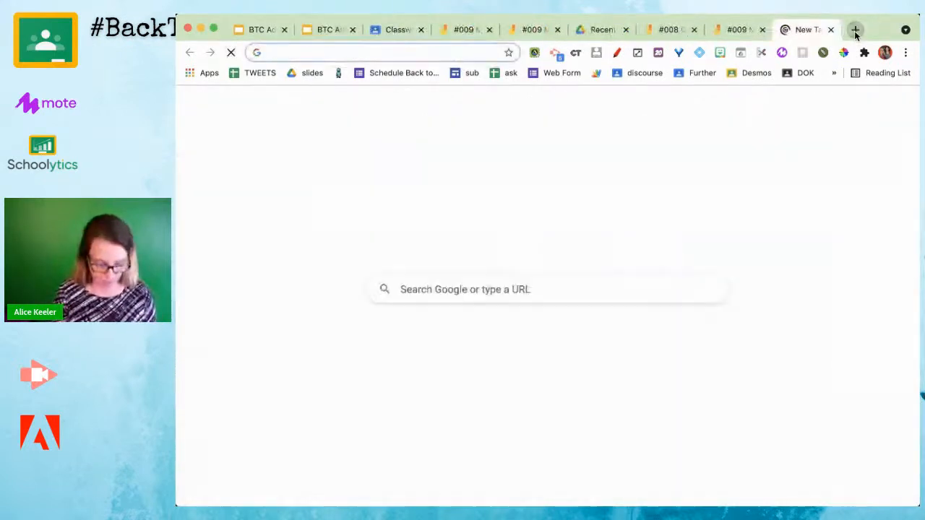
text(jam)
key(Return)
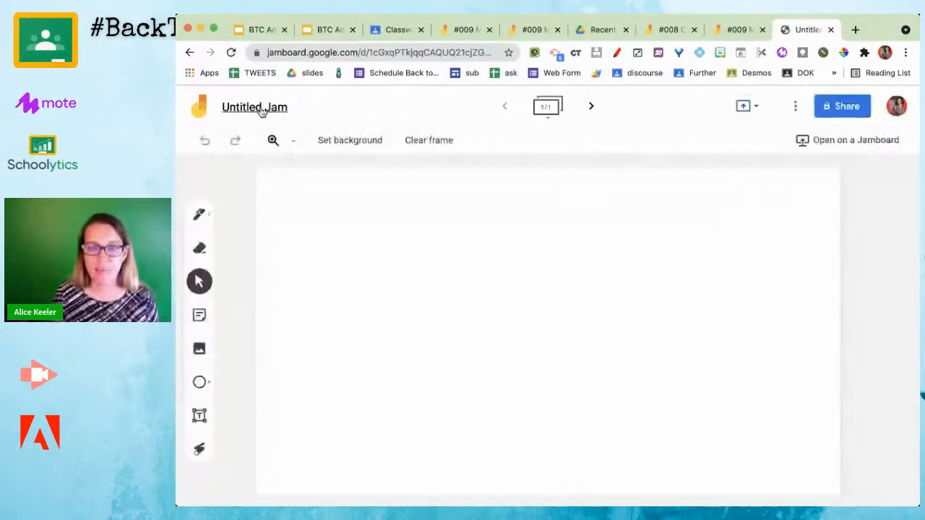
click(260, 107)
text(#010)
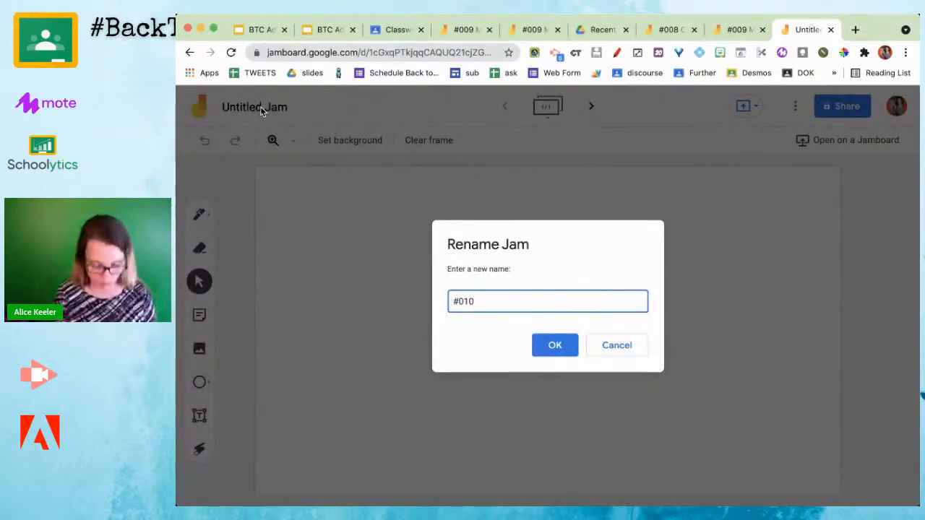
text( Let's collaborate)
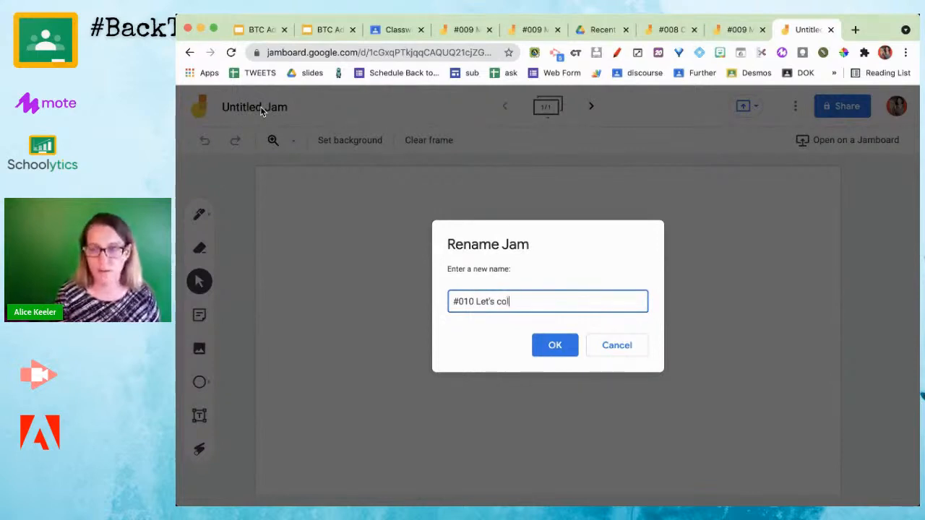
key(Return)
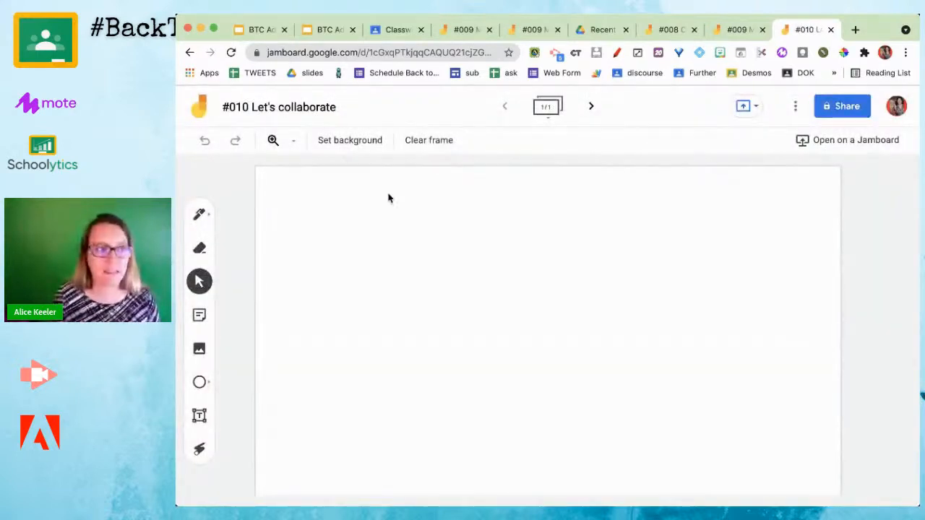
Switch to Google Classroom and start a new assignment titled "#010 Share your ideas"
click(396, 28)
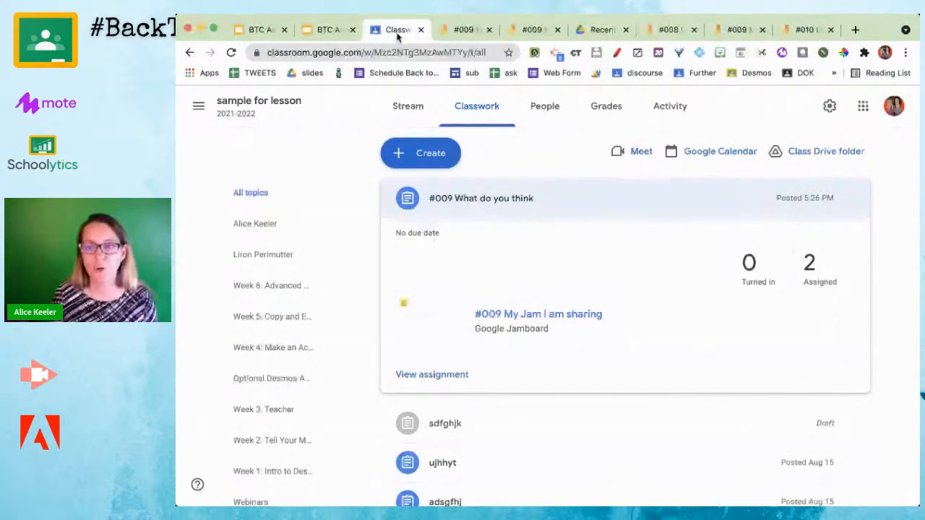
click(424, 150)
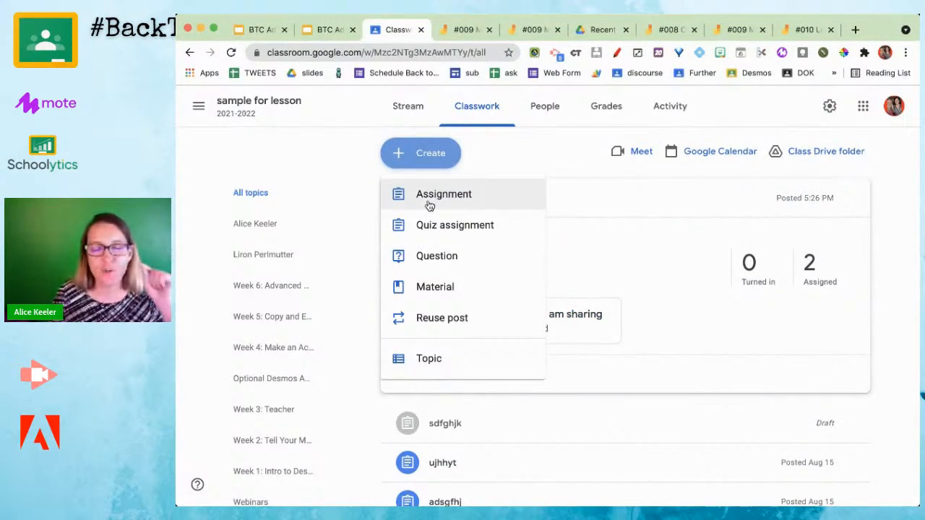
click(429, 205)
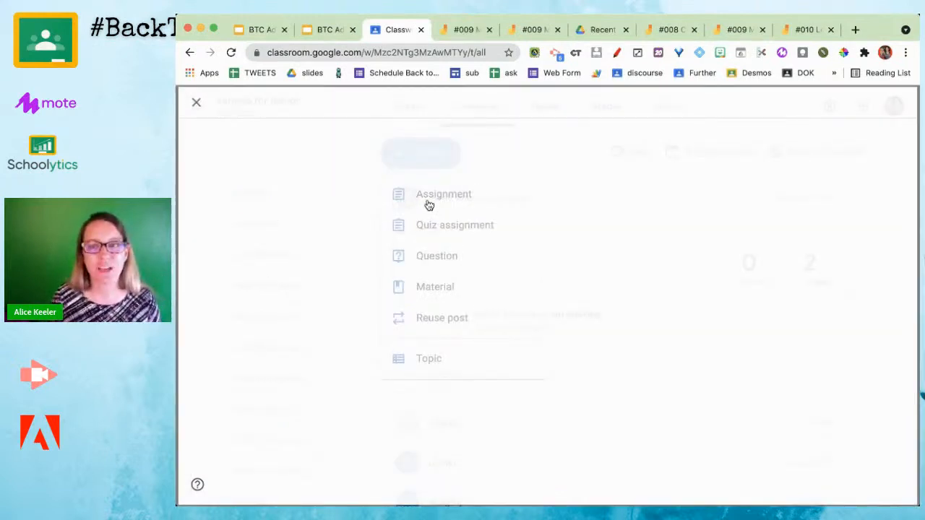
text(#010 Share your ideas)
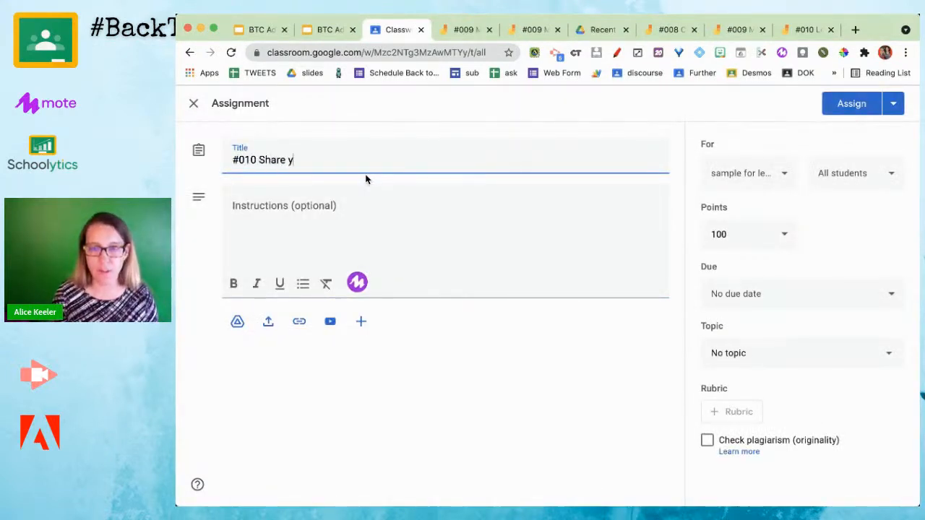
Attach the "#010 Let's collaborate" Jam from Google Drive to the assignment, filtering the Drive files by Jams
click(237, 322)
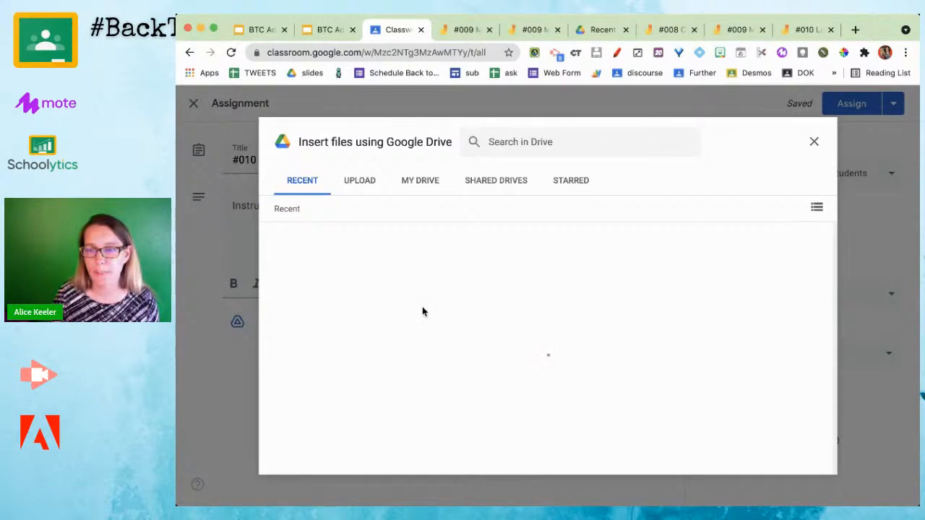
click(335, 290)
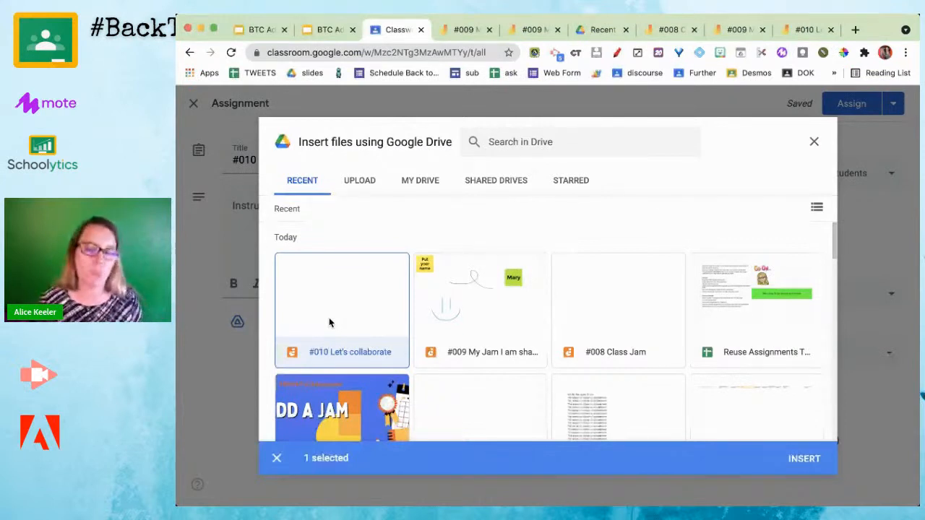
click(570, 142)
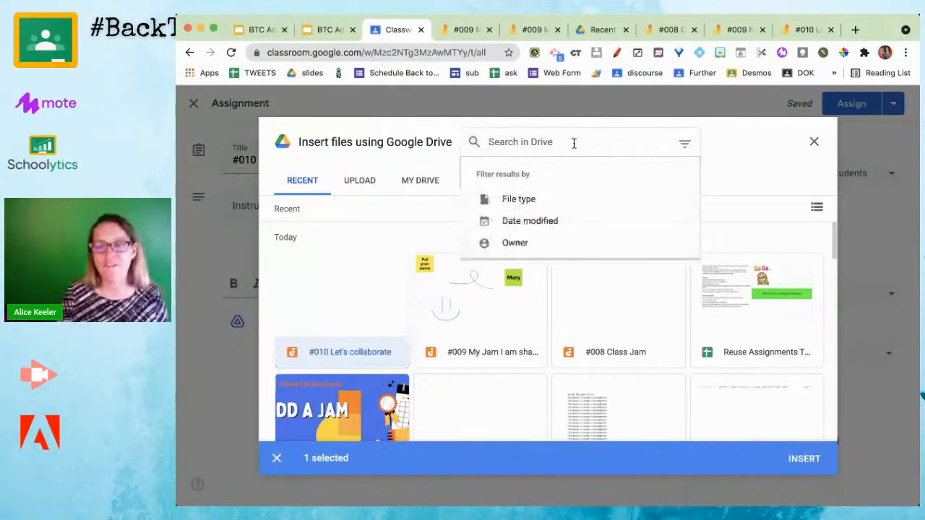
click(522, 198)
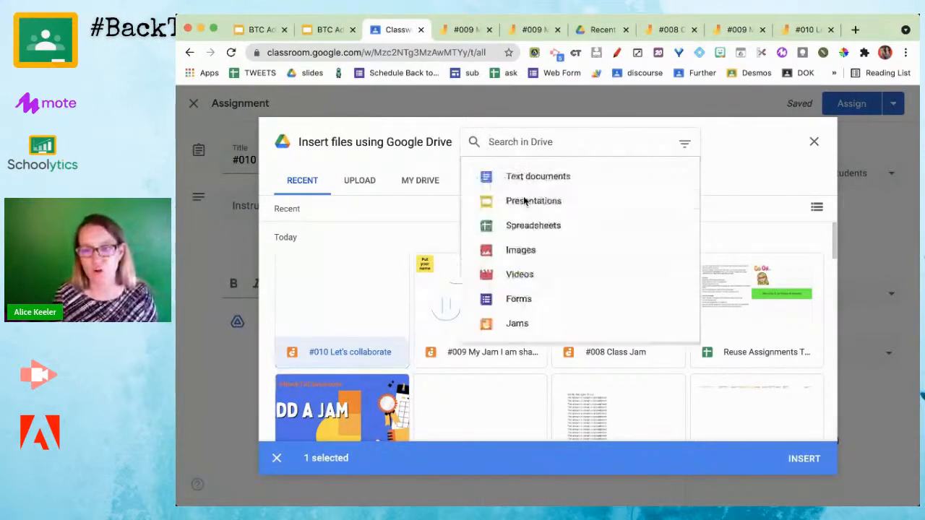
click(518, 324)
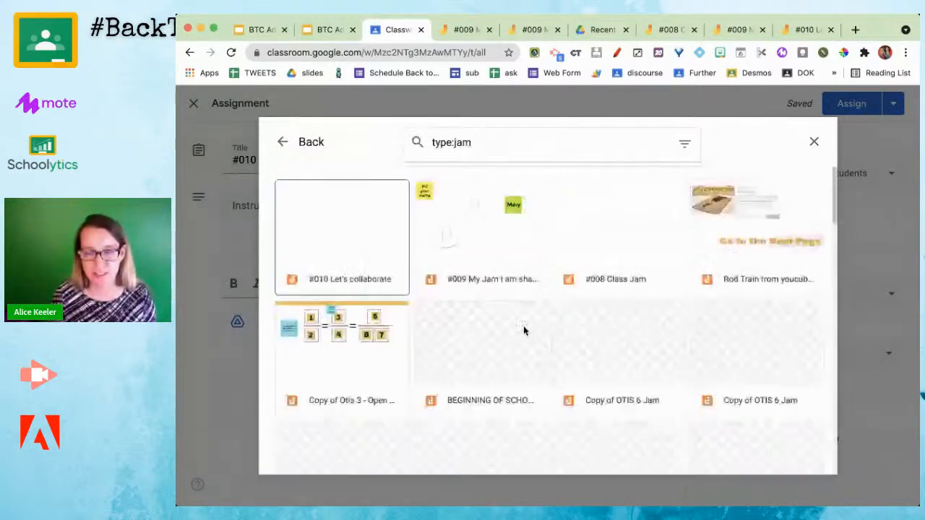
double_click(343, 271)
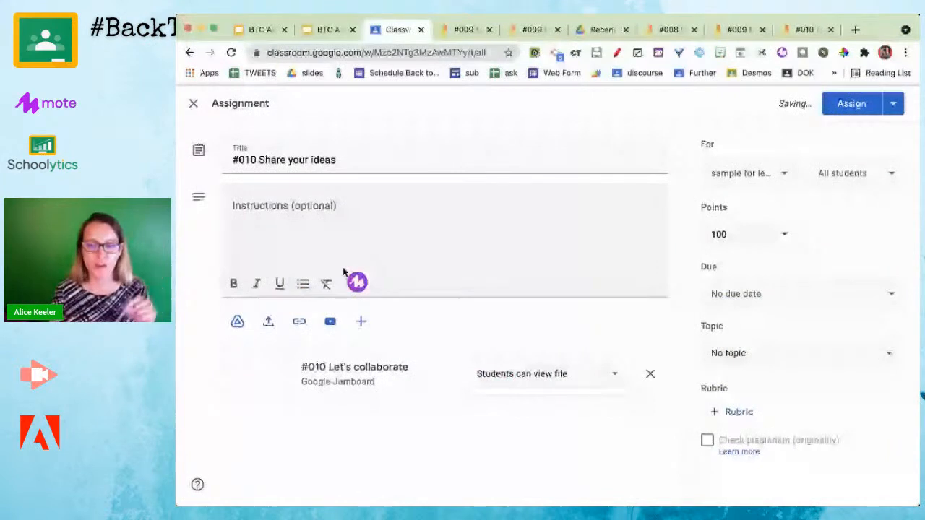
Set the attached Jam to "Students can edit file" and assign "#010 Share your ideas" to the class
click(532, 376)
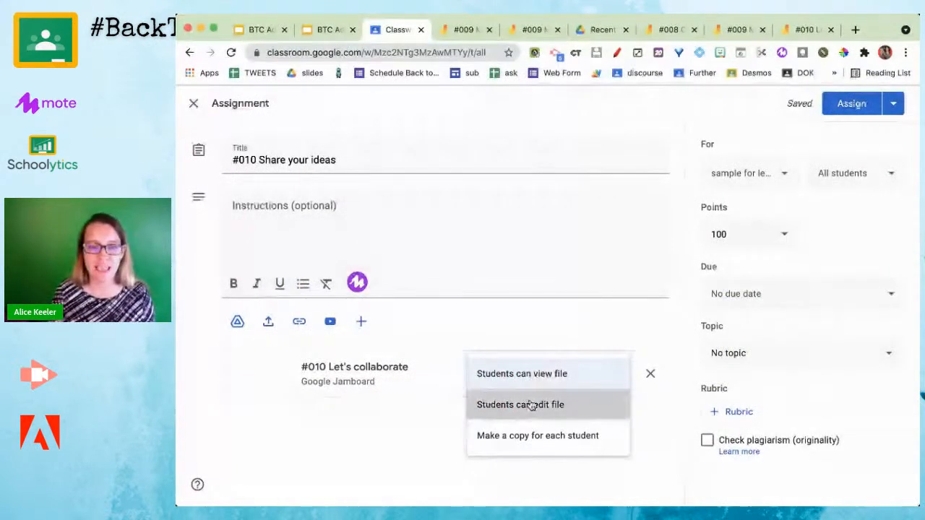
click(531, 406)
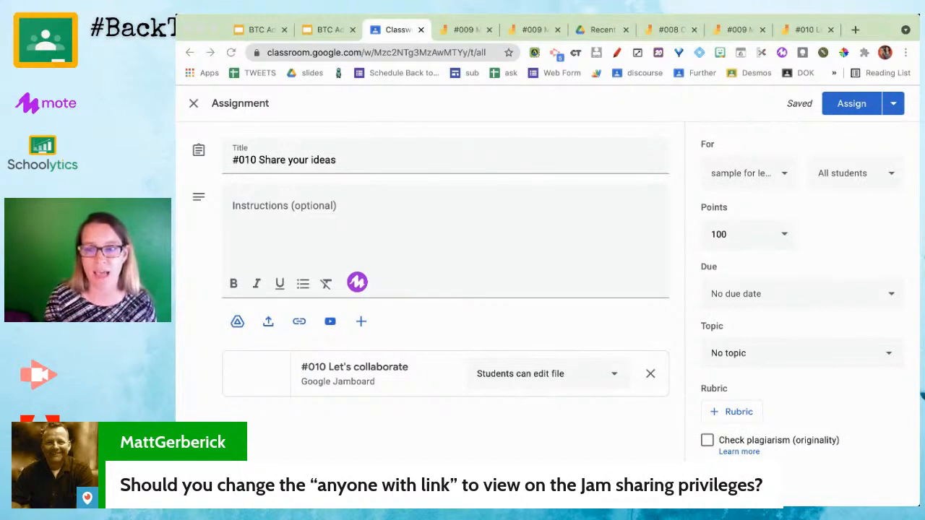
key(super+Tab)
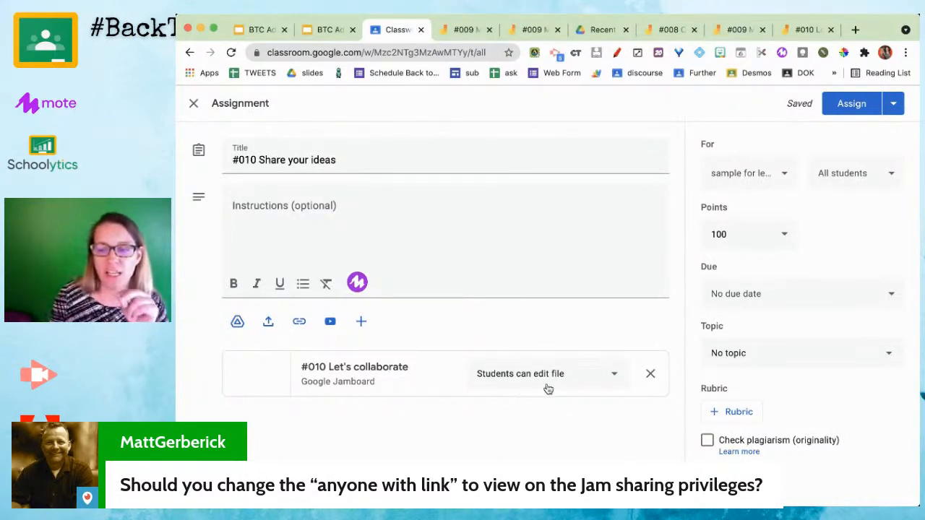
click(529, 372)
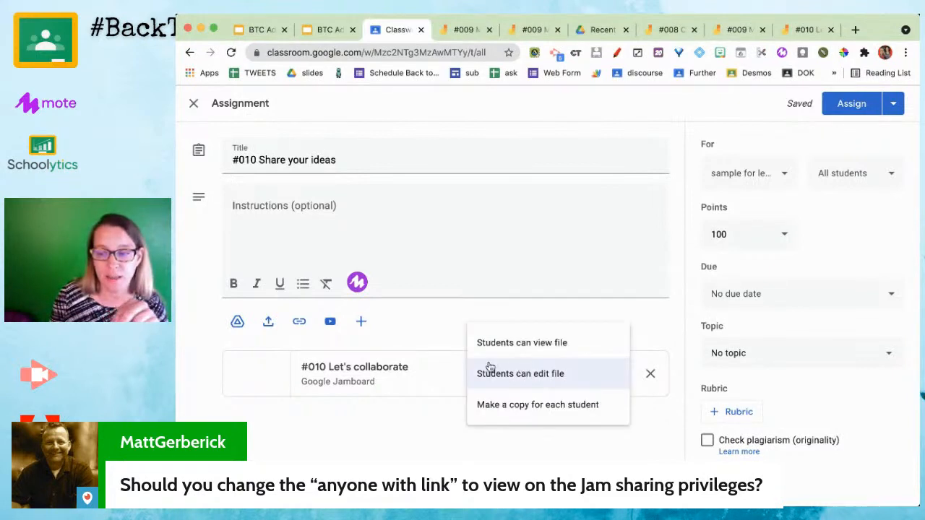
click(855, 105)
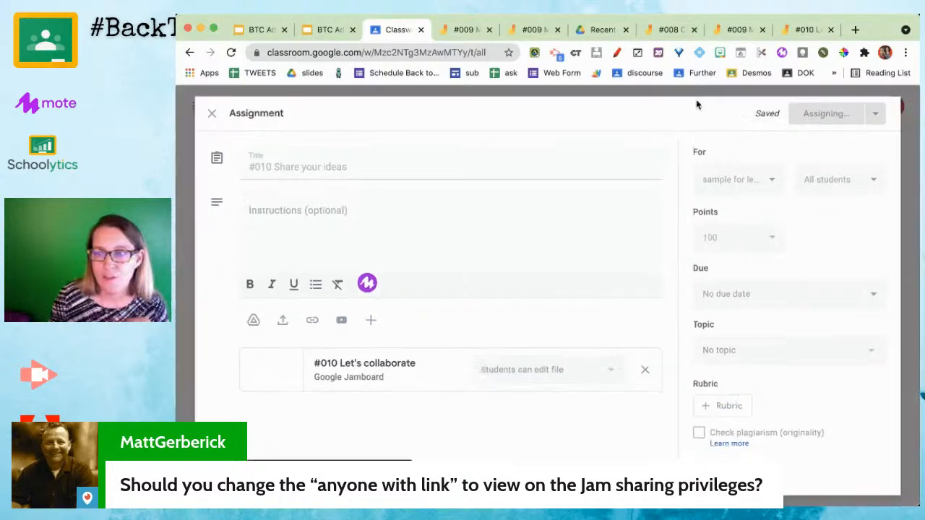
Create another new Jam through jam.new in a separate browser tab and name it "#011"
click(856, 30)
text(jam.new)
key(Return)
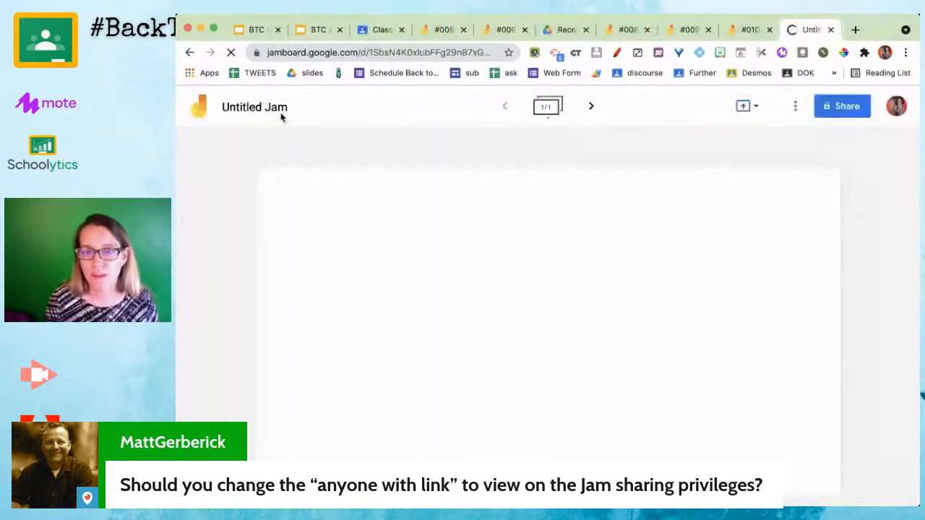
click(279, 110)
text(#011)
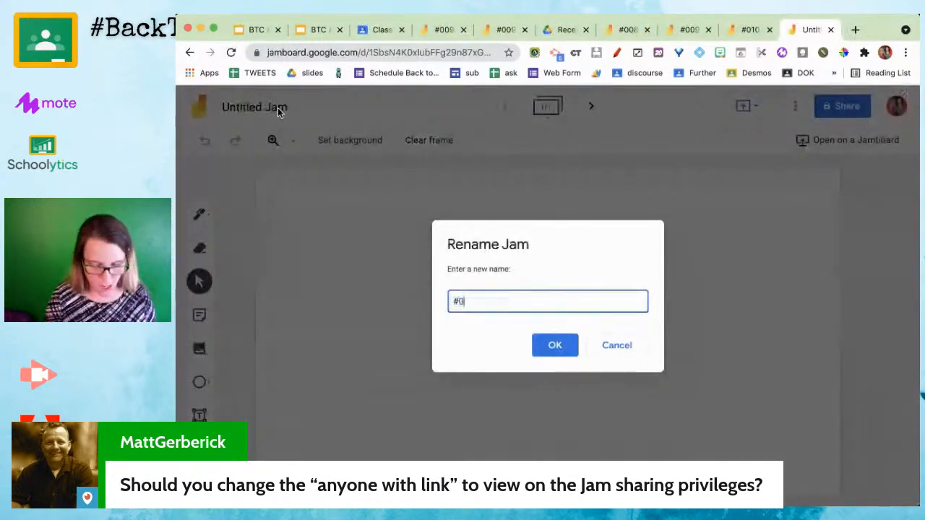
click(552, 345)
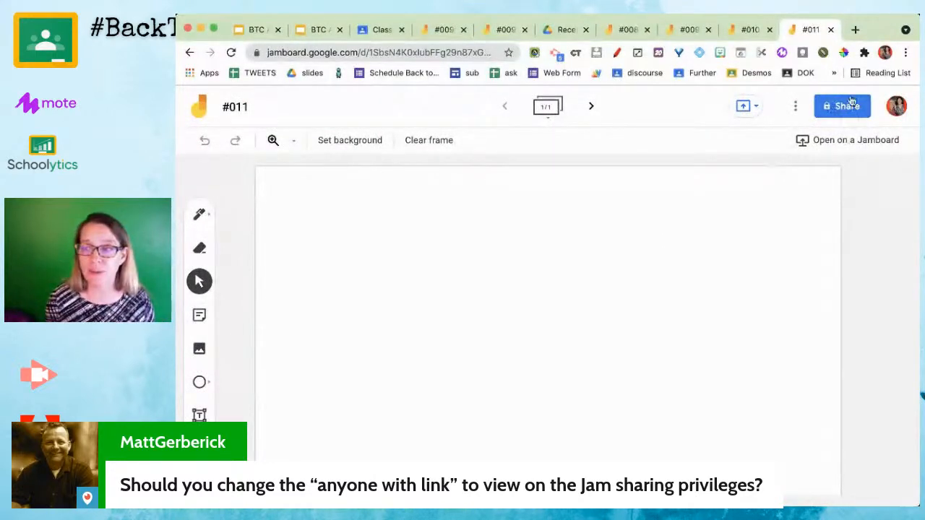
Switch to Google Classroom and start a new assignment titled "#011"
click(383, 30)
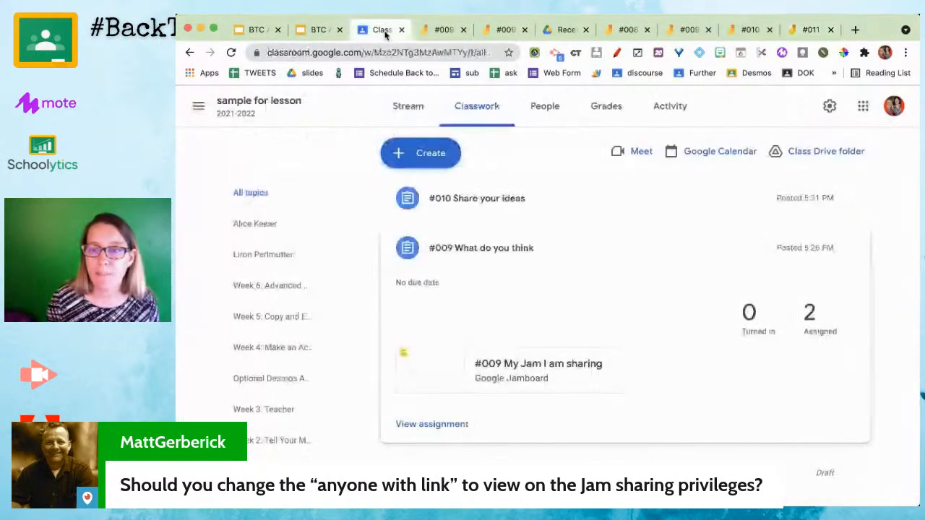
click(416, 153)
click(420, 195)
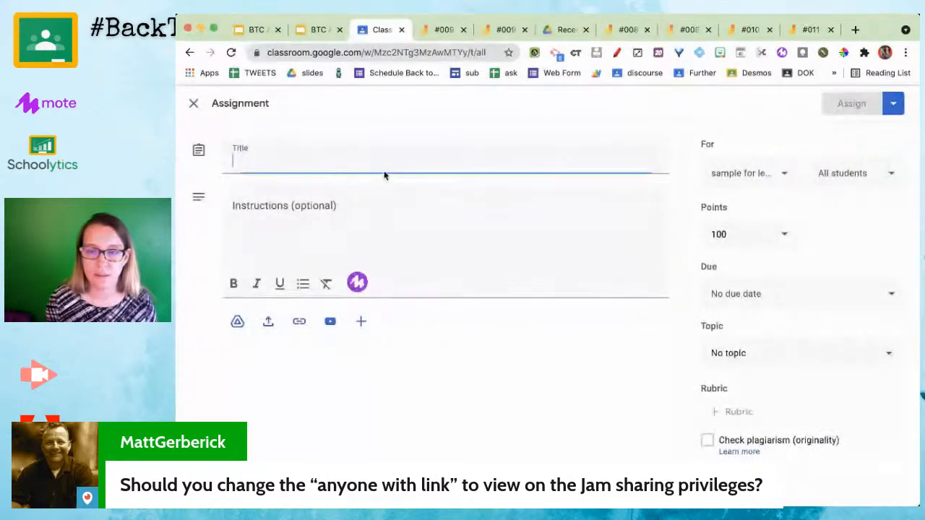
text(#011)
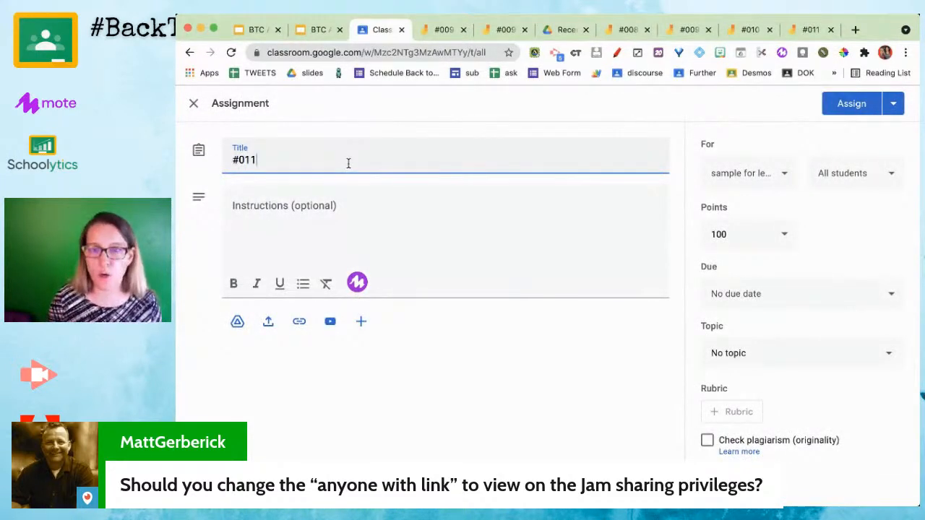
Attach the "#011" Jam from the recent Google Drive files to the assignment
click(238, 326)
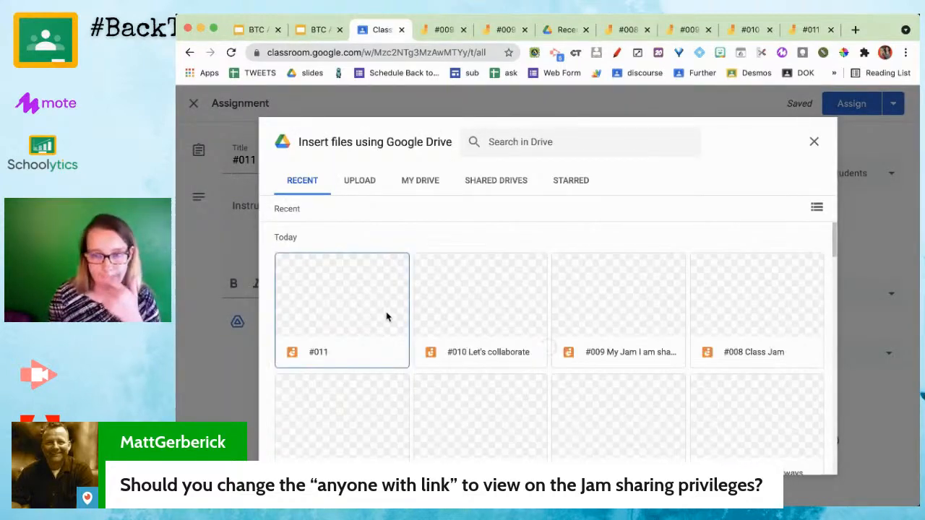
click(353, 300)
double_click(353, 299)
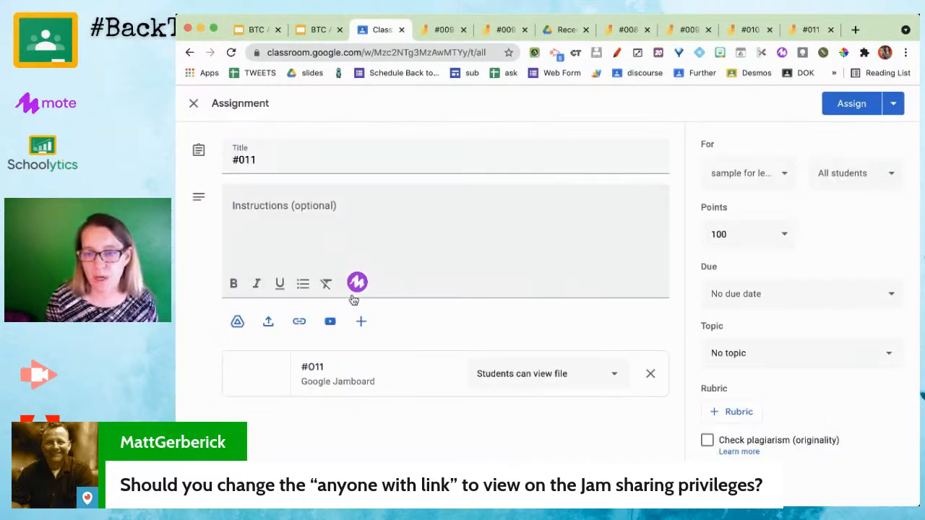
Set the attached "#011" Jam to "Students can edit file" and assign it to the class
click(526, 375)
click(525, 409)
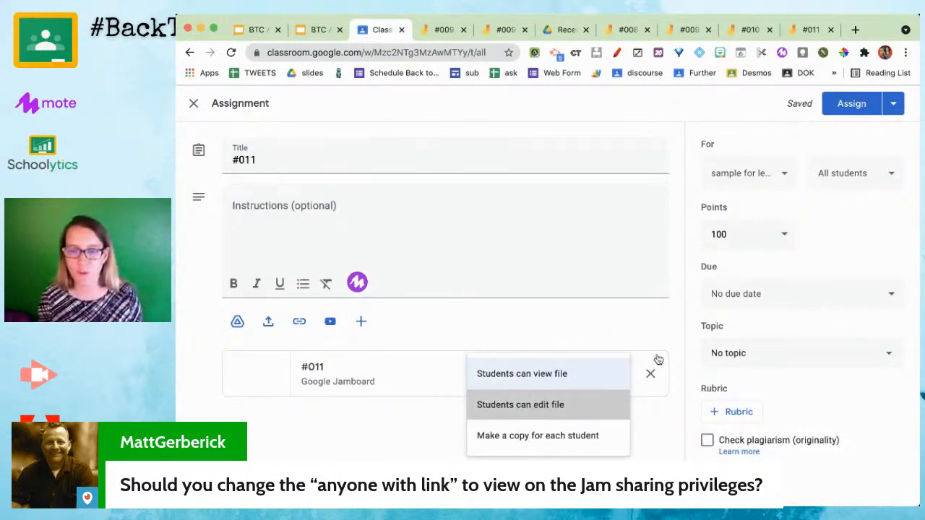
click(851, 104)
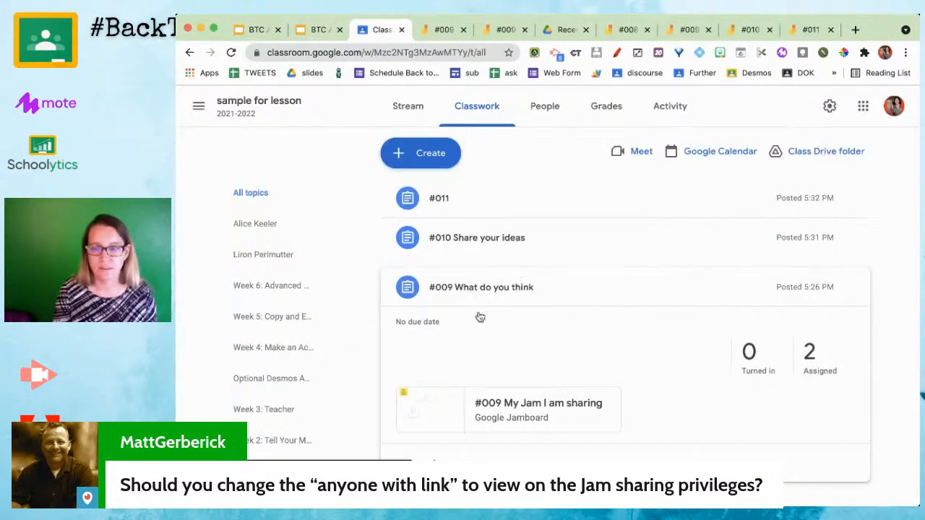
Open the Jam attached to the posted "#011" assignment and check the class groups in its sharing settings
click(477, 210)
click(497, 321)
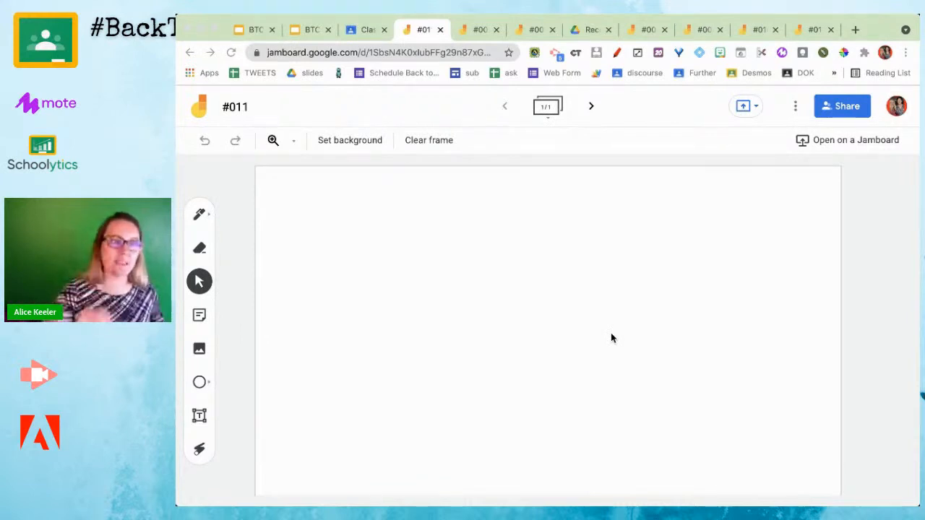
click(832, 107)
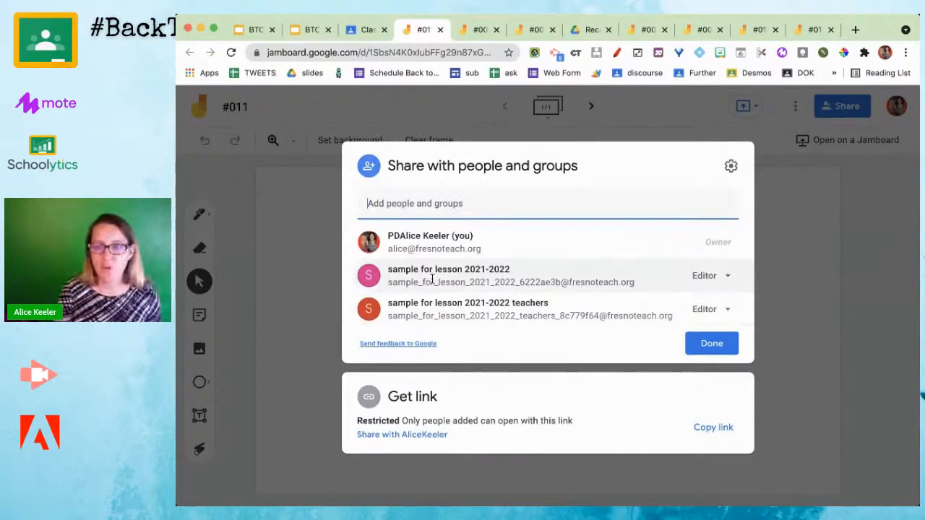
mouse_move(475, 310)
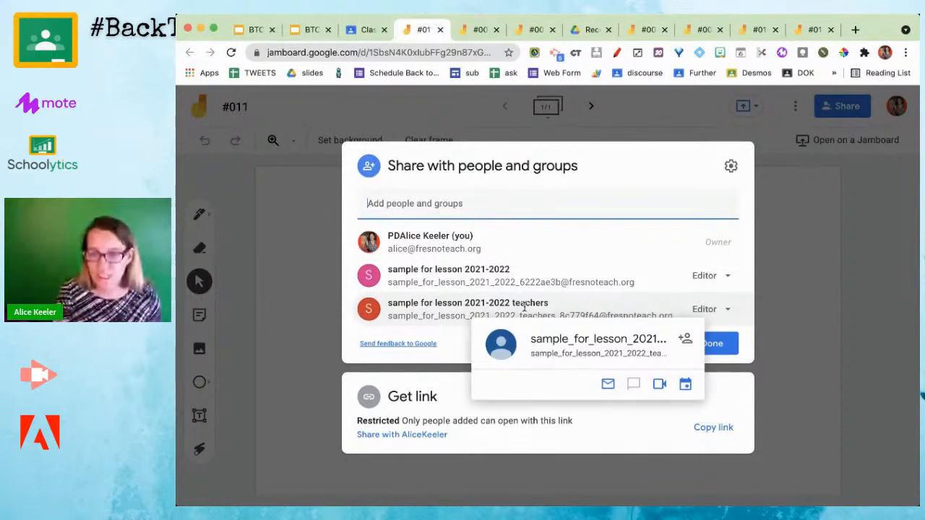
mouse_move(506, 279)
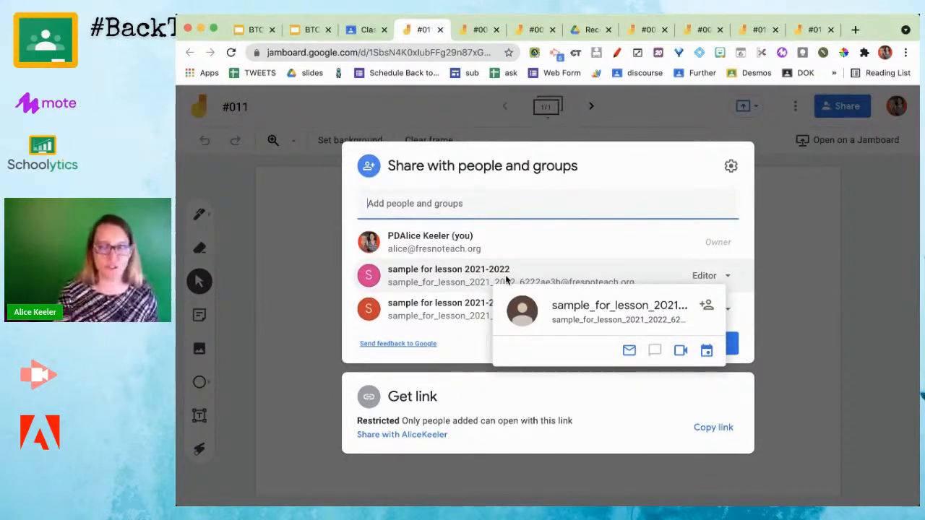
Change the "sample for lesson 2021-2022" student group's access to Viewer and save the sharing settings
click(709, 278)
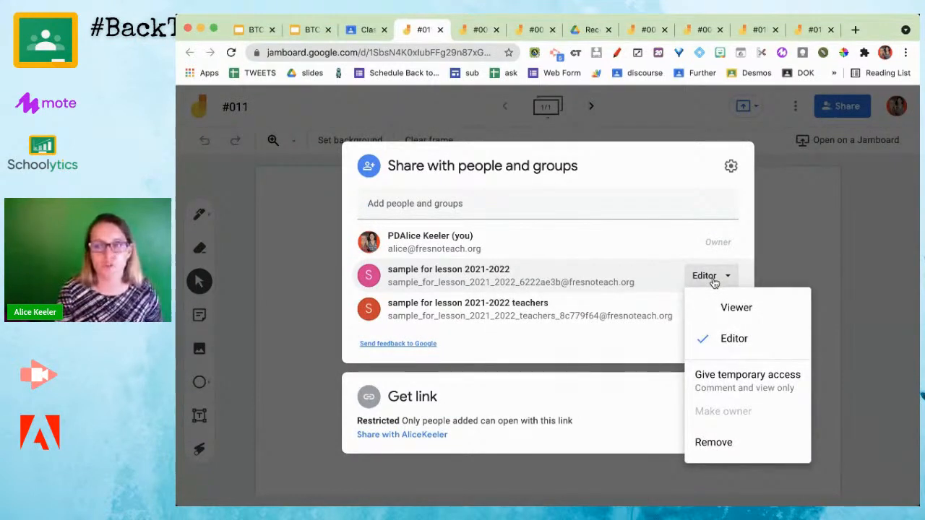
click(720, 307)
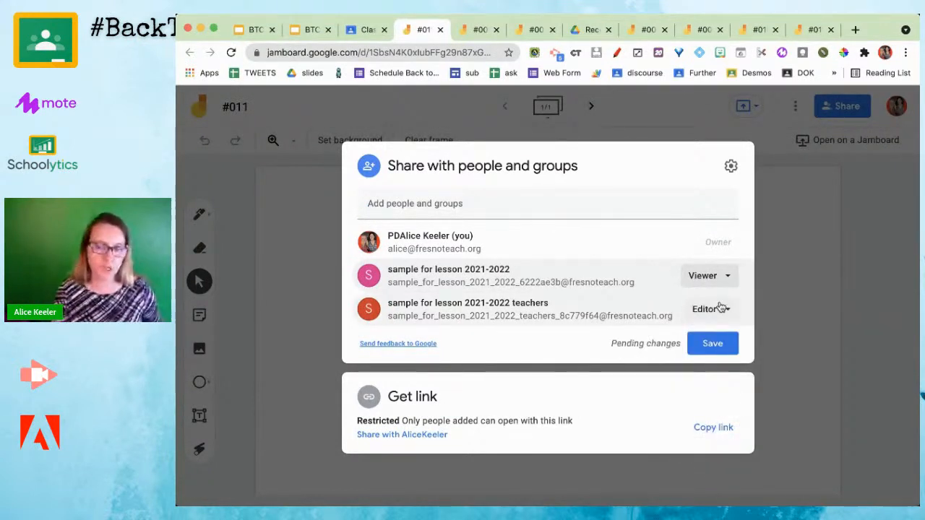
click(711, 345)
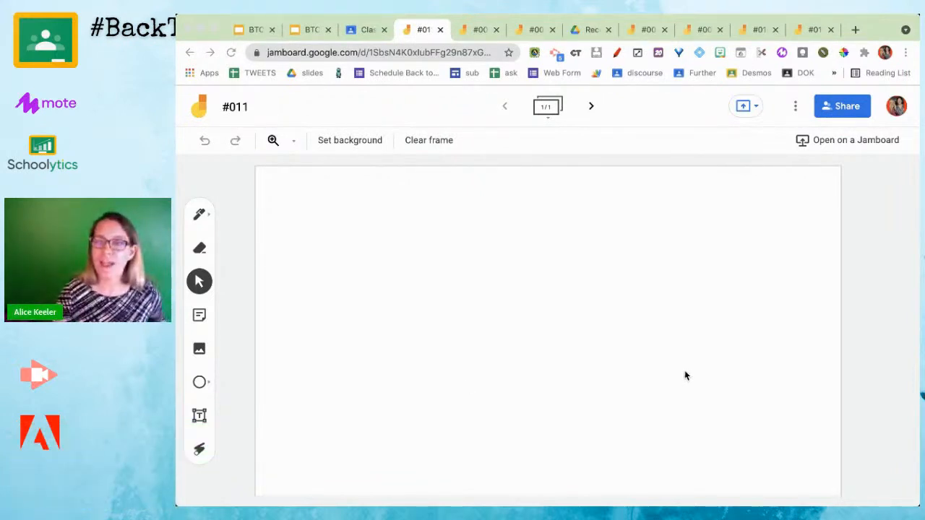
click(311, 29)
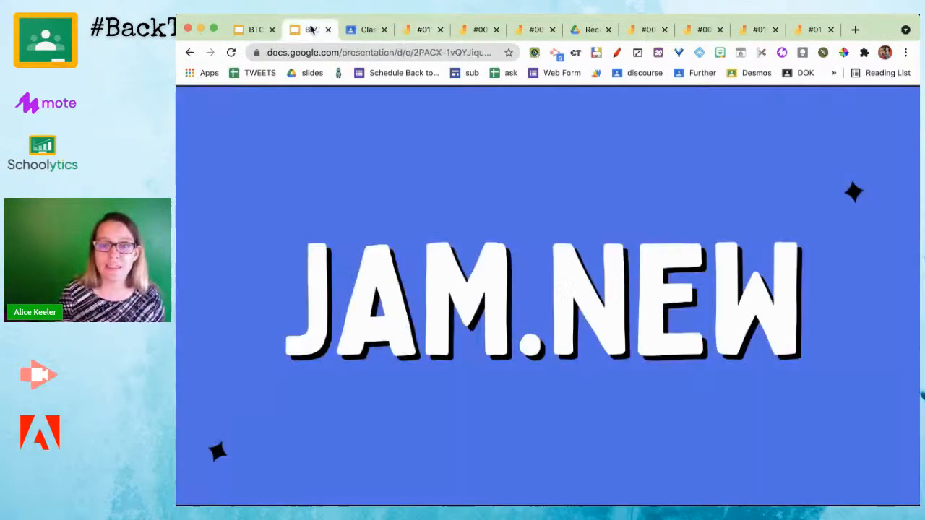
click(304, 126)
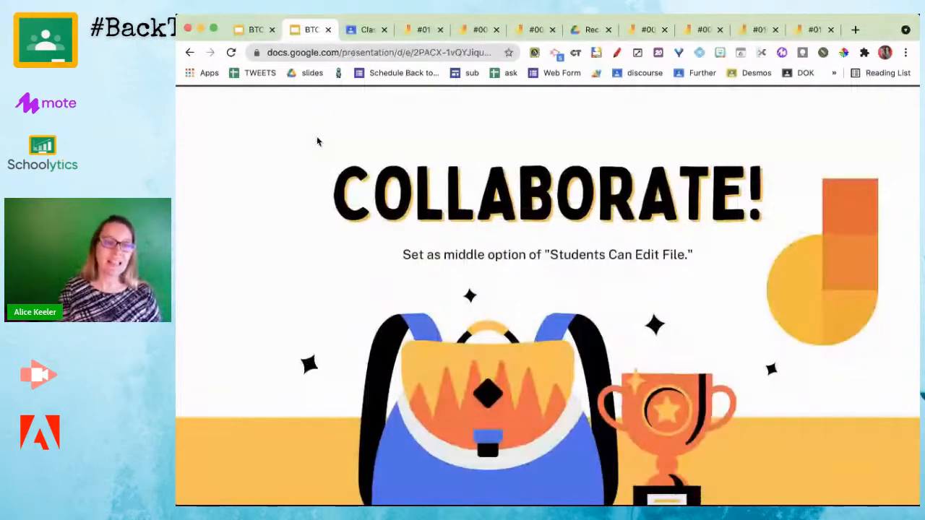
click(448, 230)
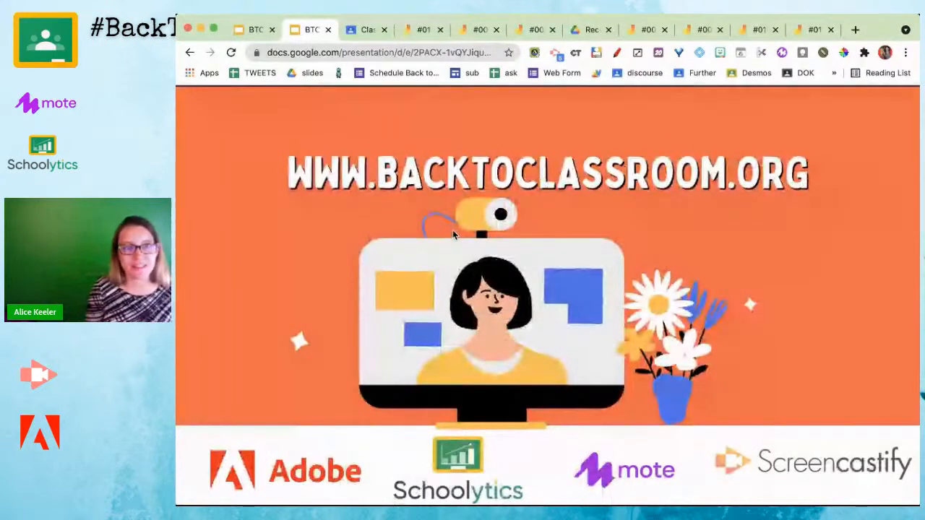